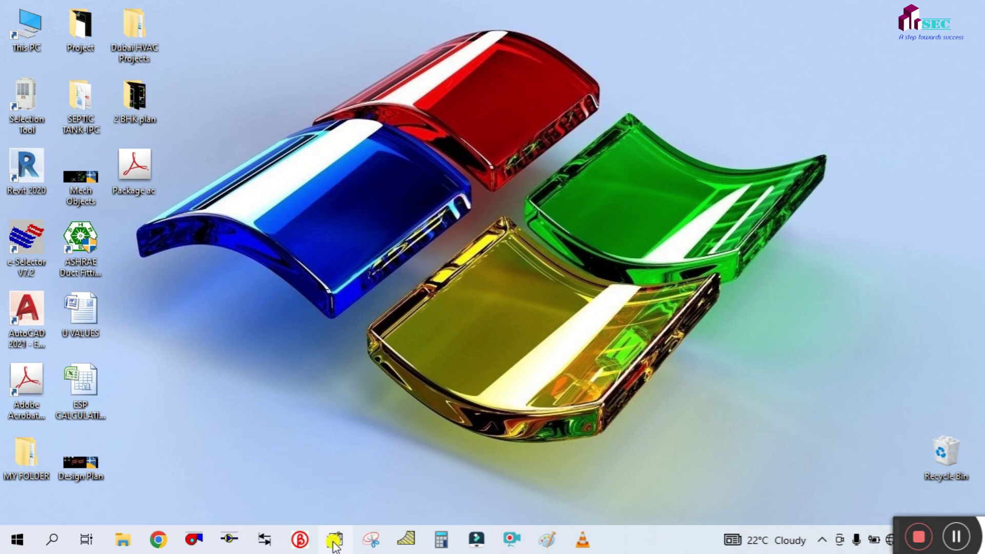
Launch the Hourly Analysis Program, open the RESIDENTIAL BUILDING project and maximize its window
click(333, 541)
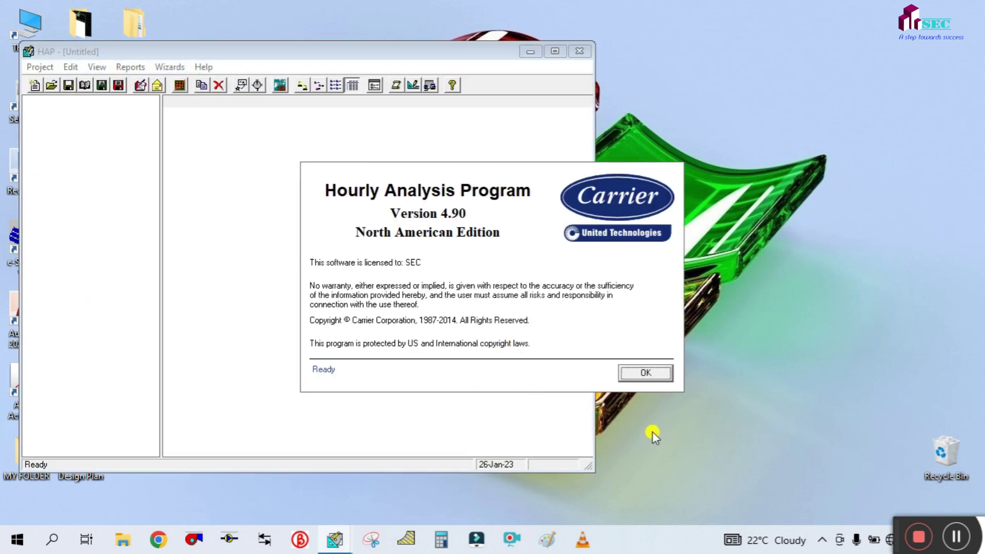
click(644, 372)
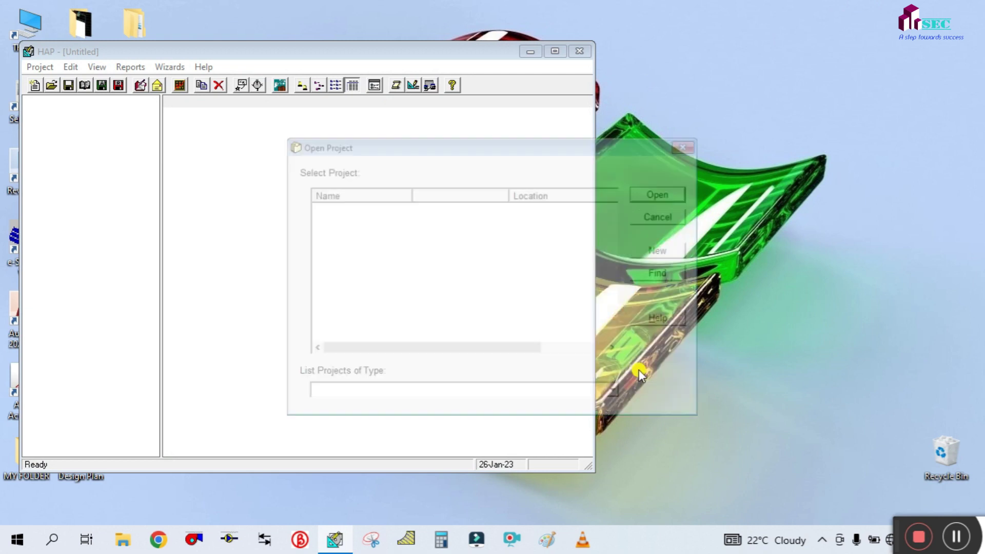
drag(455, 137, 293, 163)
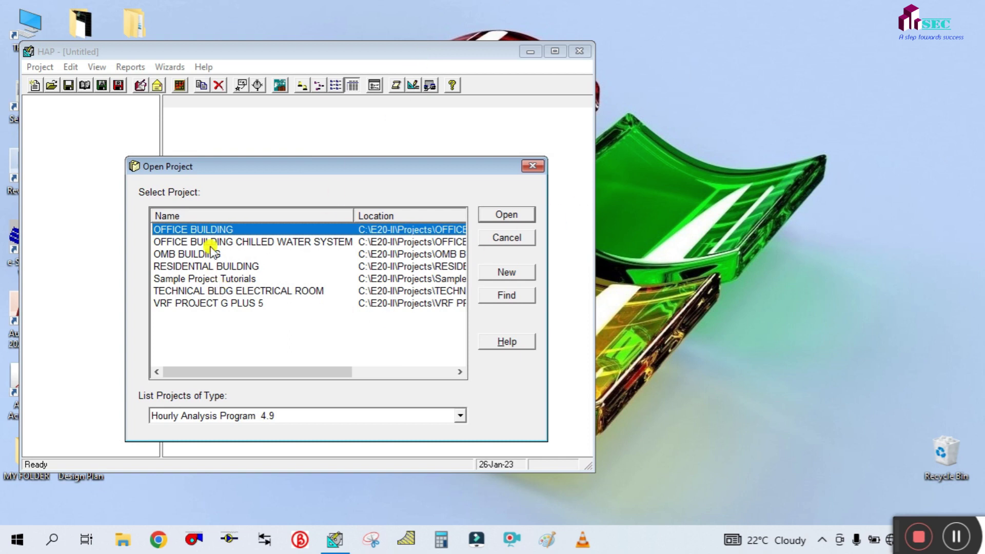
scroll(207, 313, right, 3)
scroll(207, 313, left, 3)
click(169, 266)
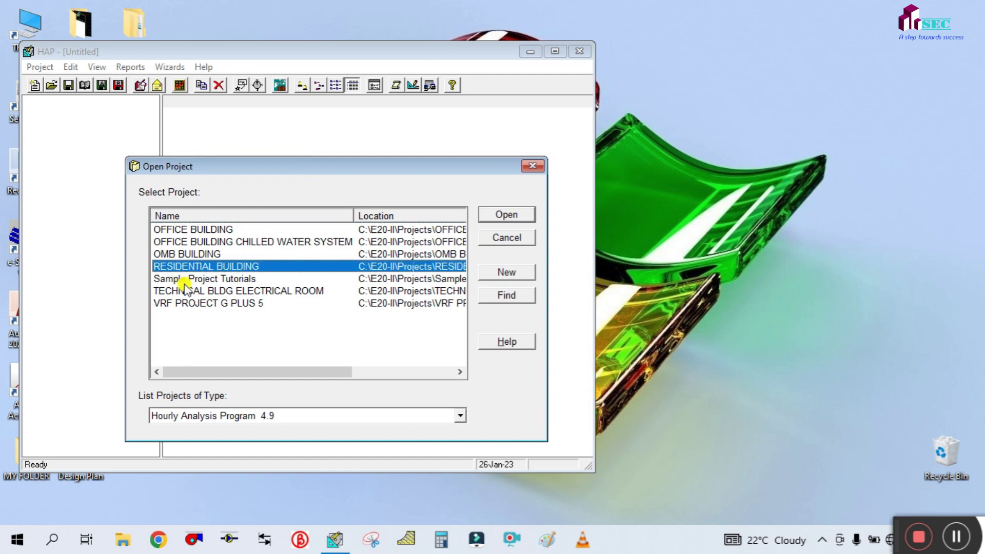
click(506, 216)
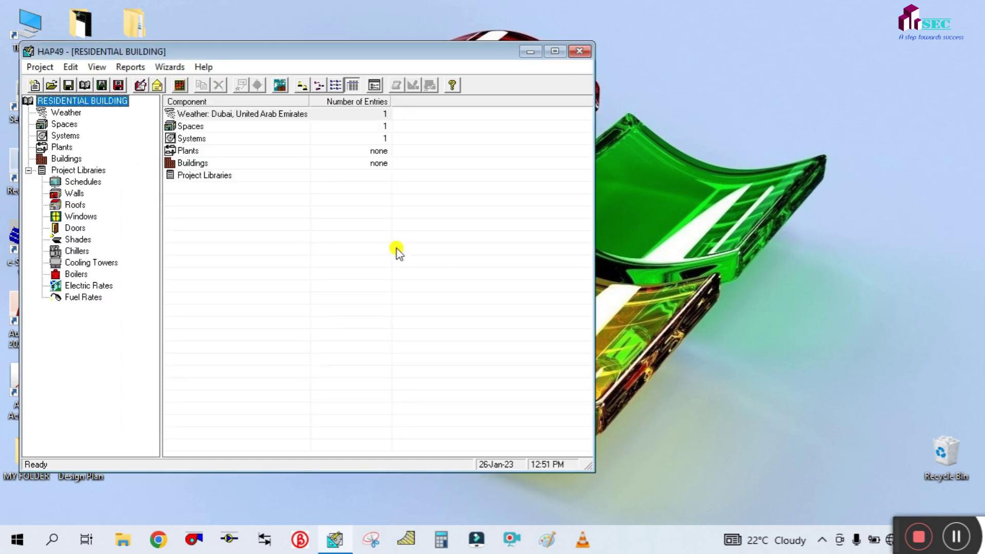
click(555, 51)
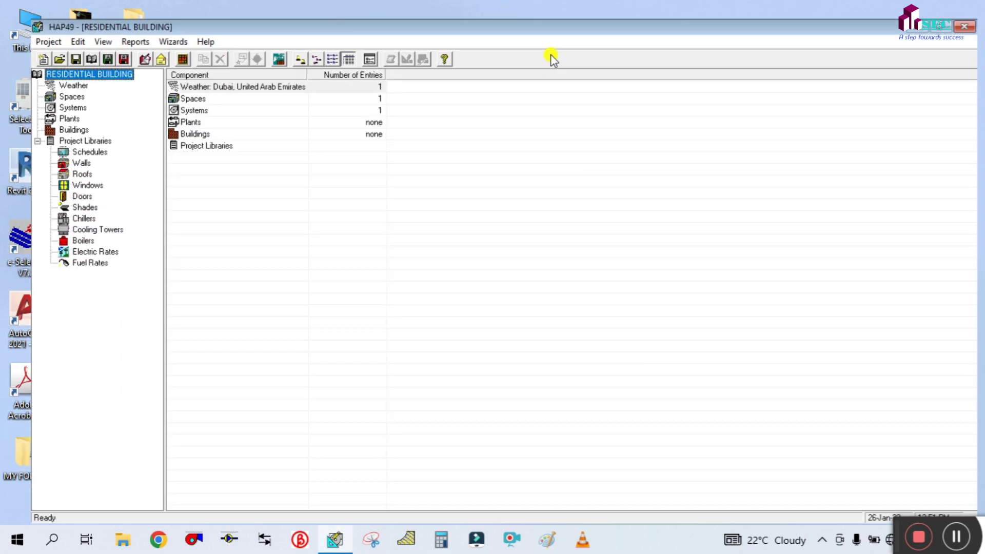
Look through the residential project's weather, spaces, systems, plants and buildings entries, and leave the project
click(43, 81)
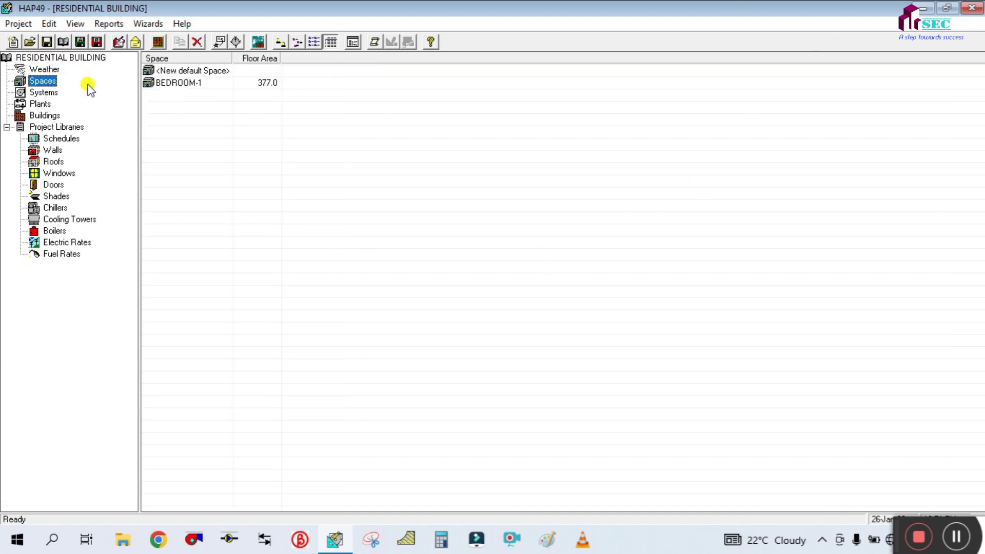
click(44, 70)
click(43, 81)
click(45, 93)
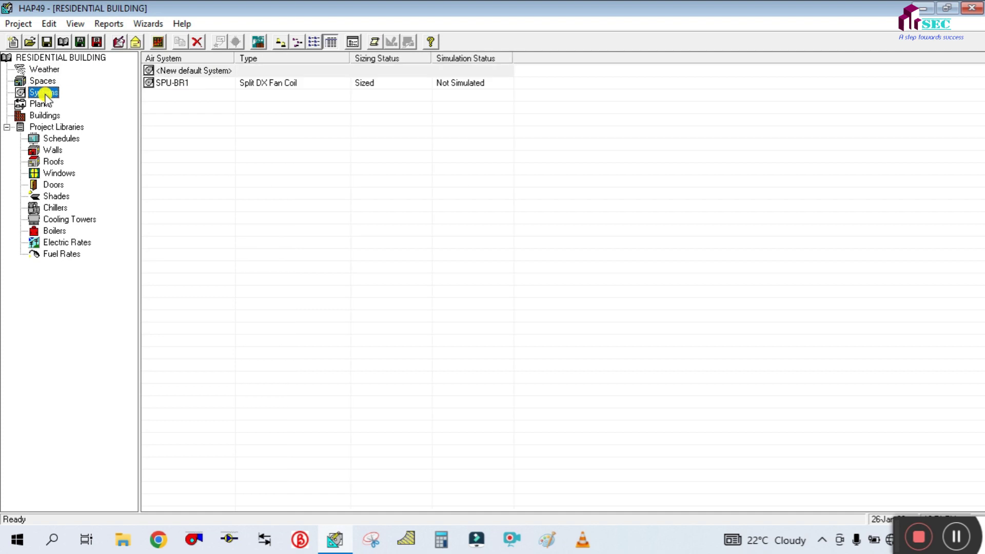
click(48, 105)
click(45, 114)
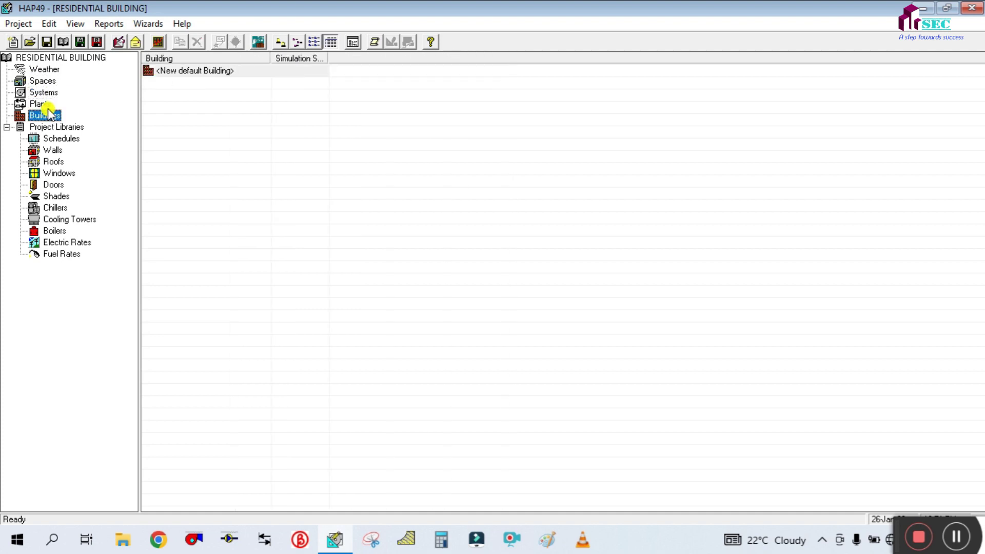
click(41, 104)
click(43, 92)
click(43, 81)
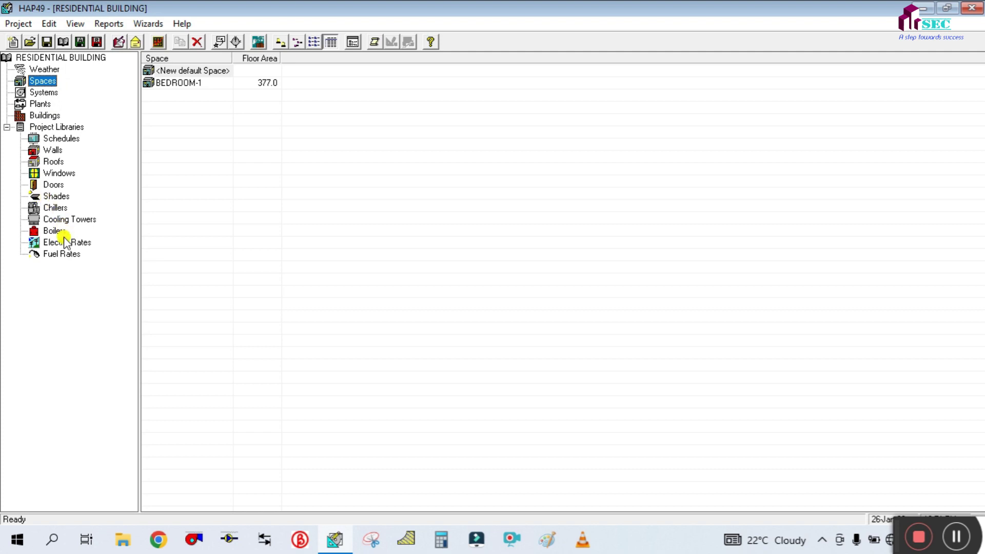
click(44, 93)
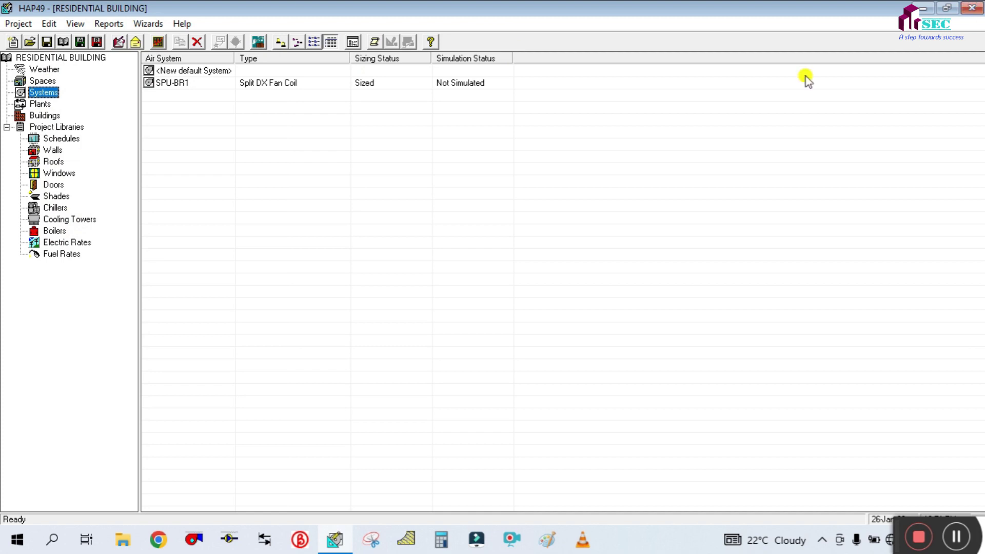
click(923, 8)
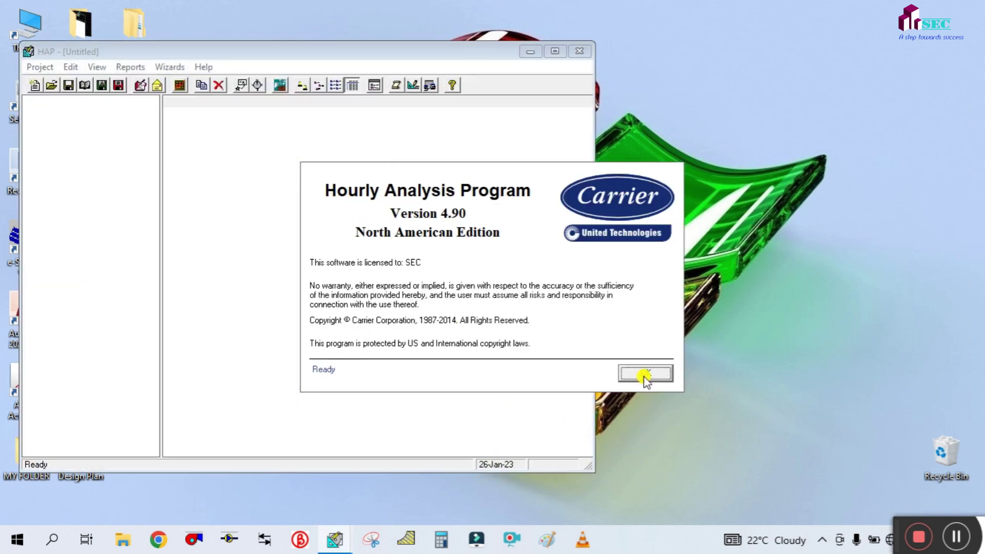
Open the OFFICE BUILDING project, list its spaces and maximize the project window
click(645, 375)
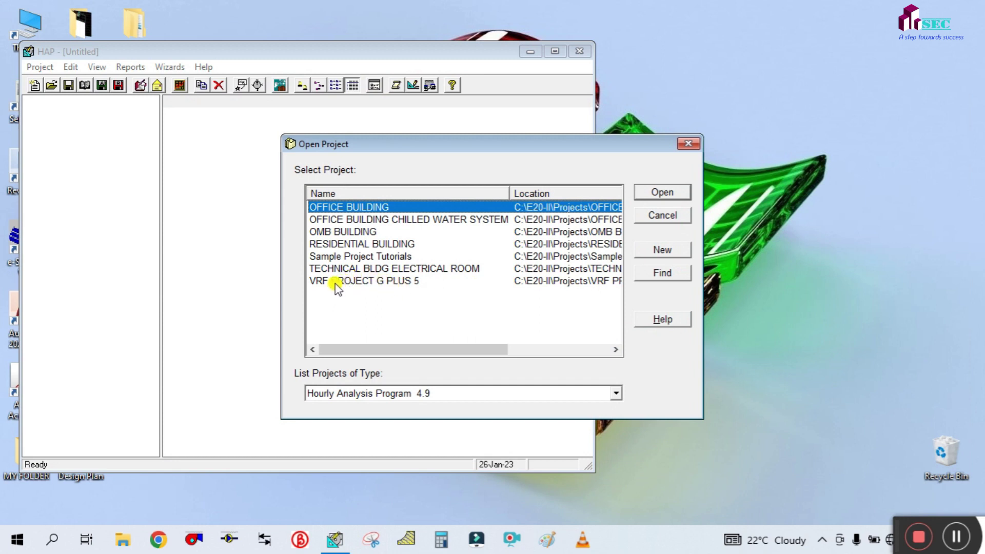
click(338, 268)
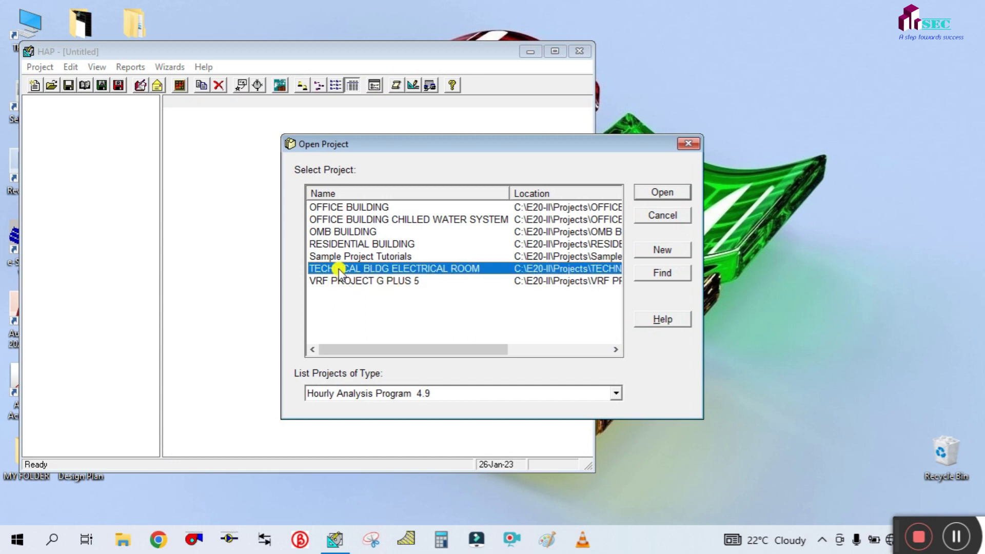
double_click(343, 207)
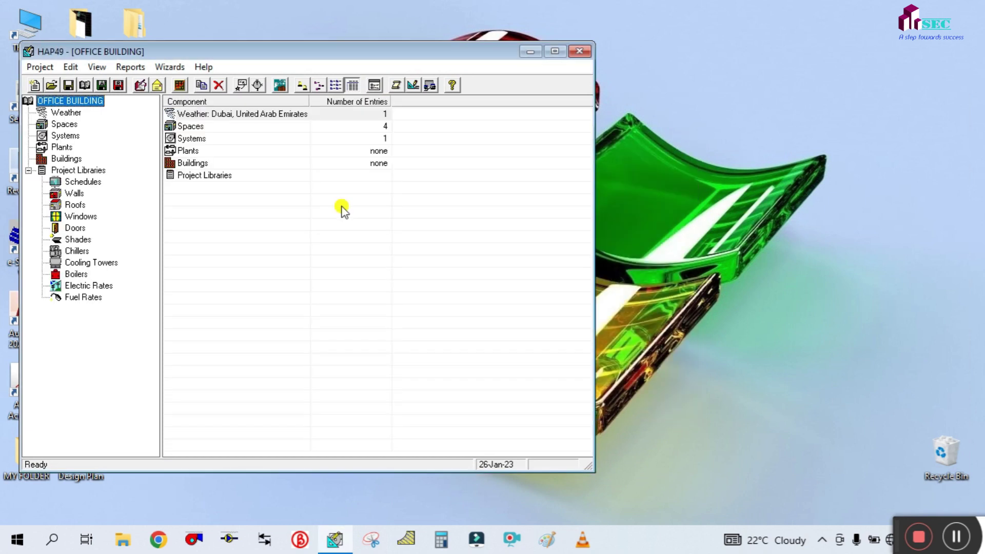
click(204, 126)
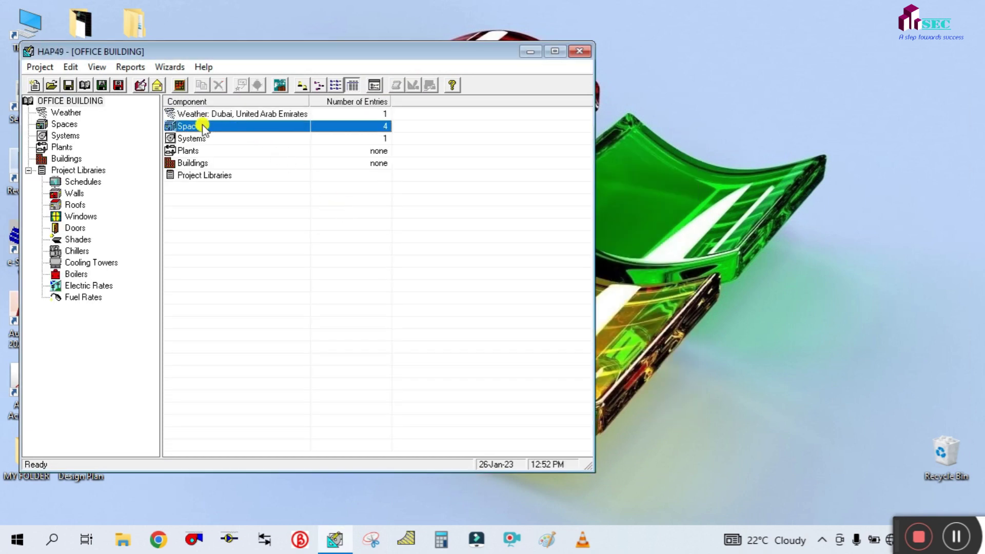
double_click(203, 127)
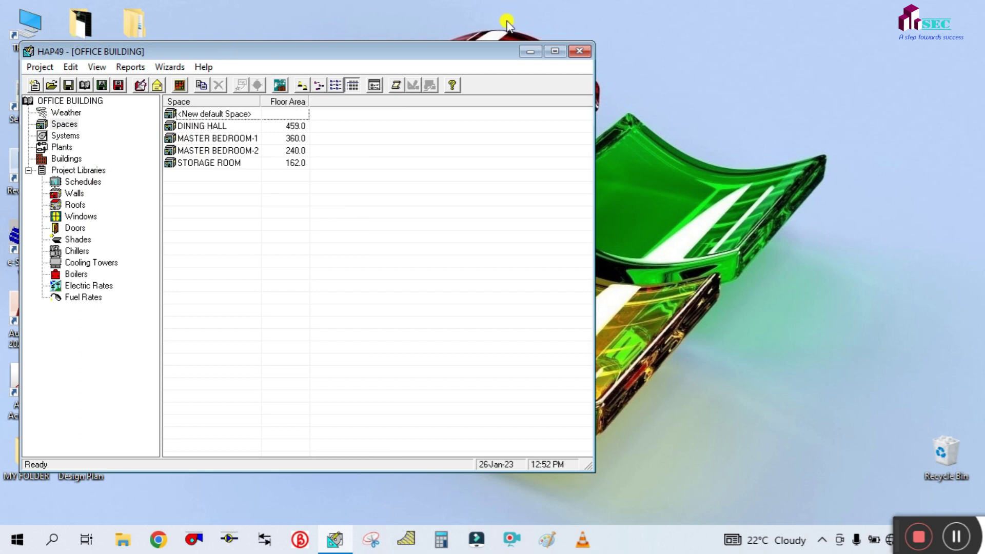
click(554, 51)
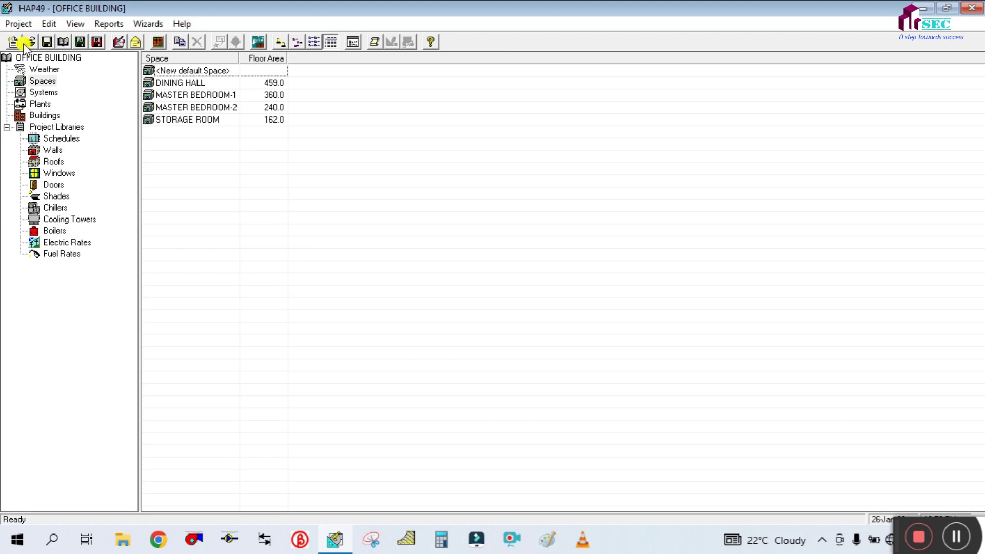
Save a copy of the project under the name OFFICE BUILDING CHILLED WATER
click(19, 24)
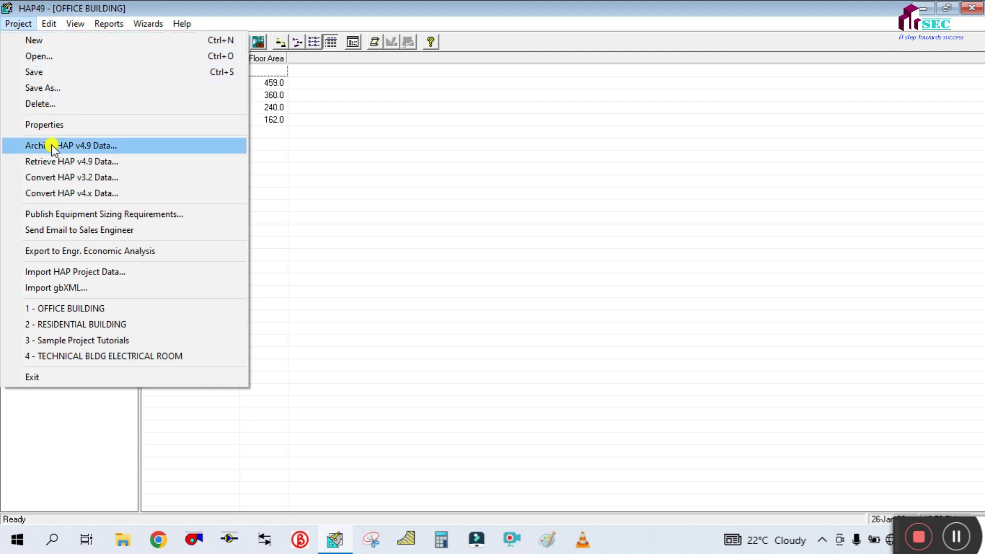
click(48, 87)
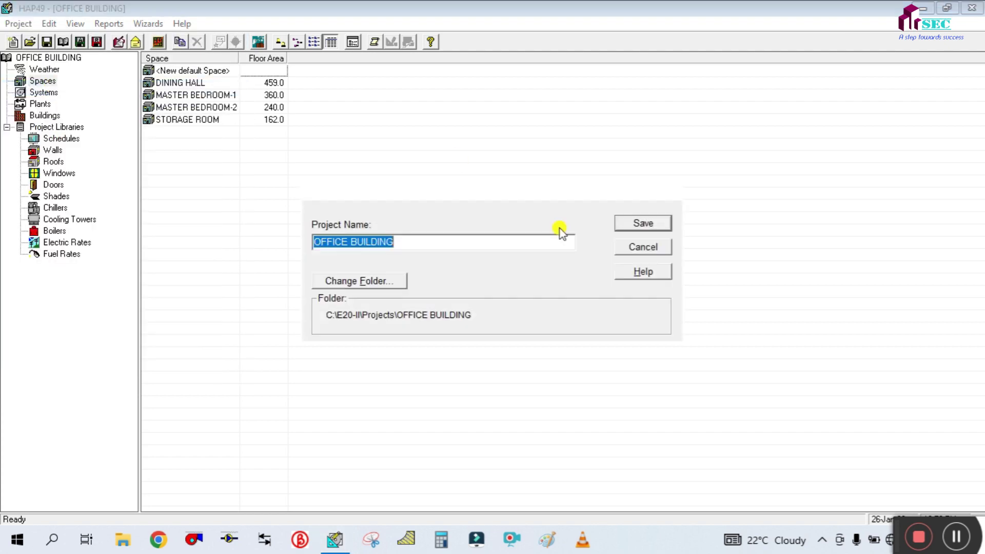
click(421, 242)
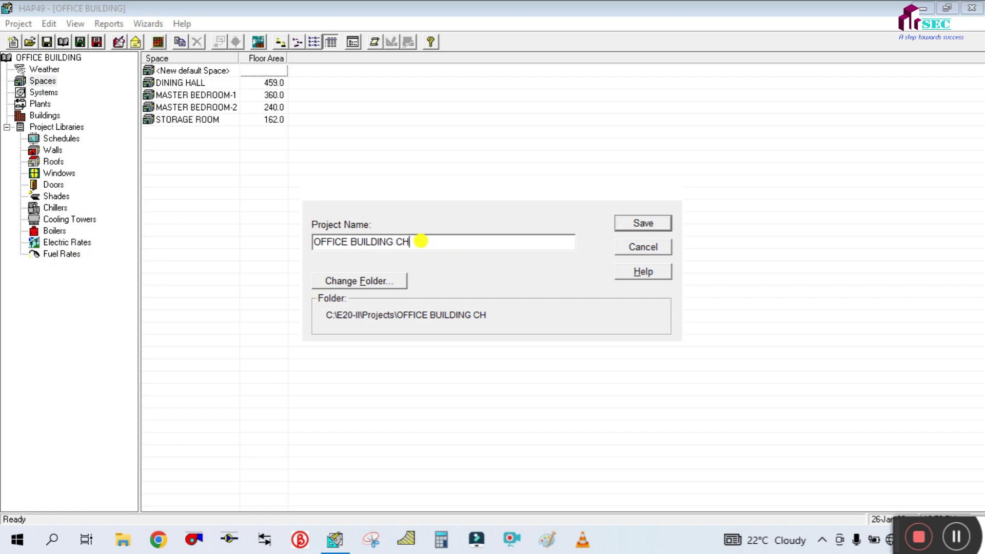
text(CHILLED WATER)
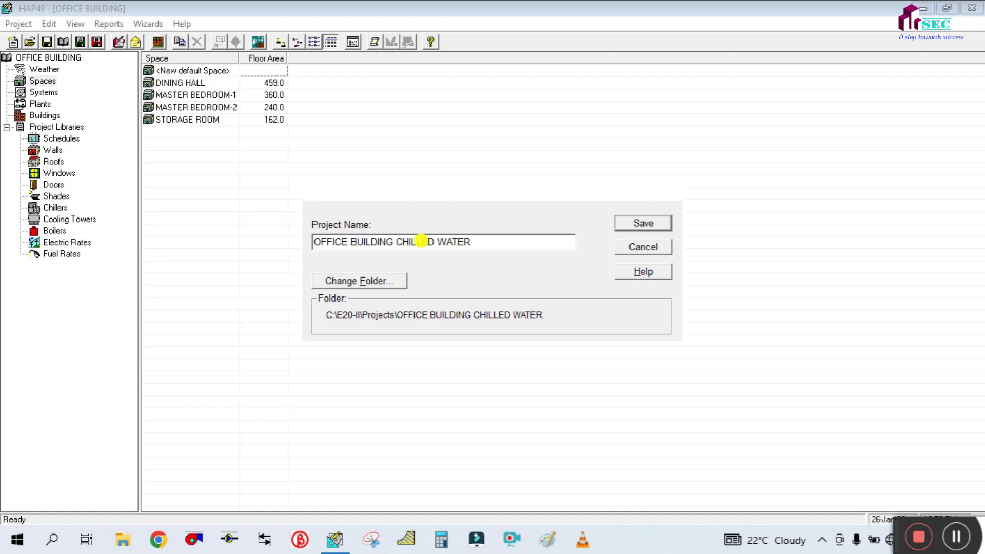
click(636, 223)
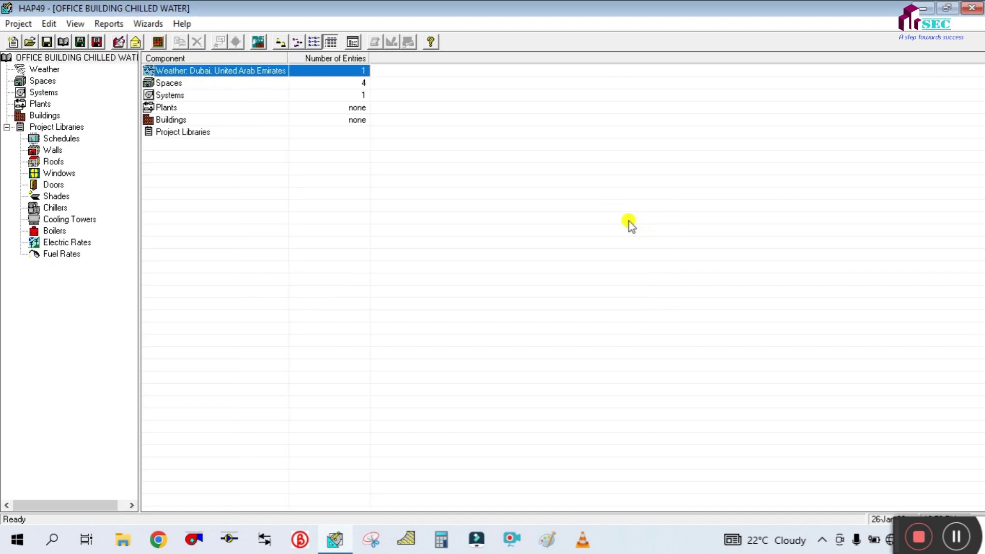
Open the properties of the GF-PACU air system and rename it GF-CHILLED WATER
click(50, 93)
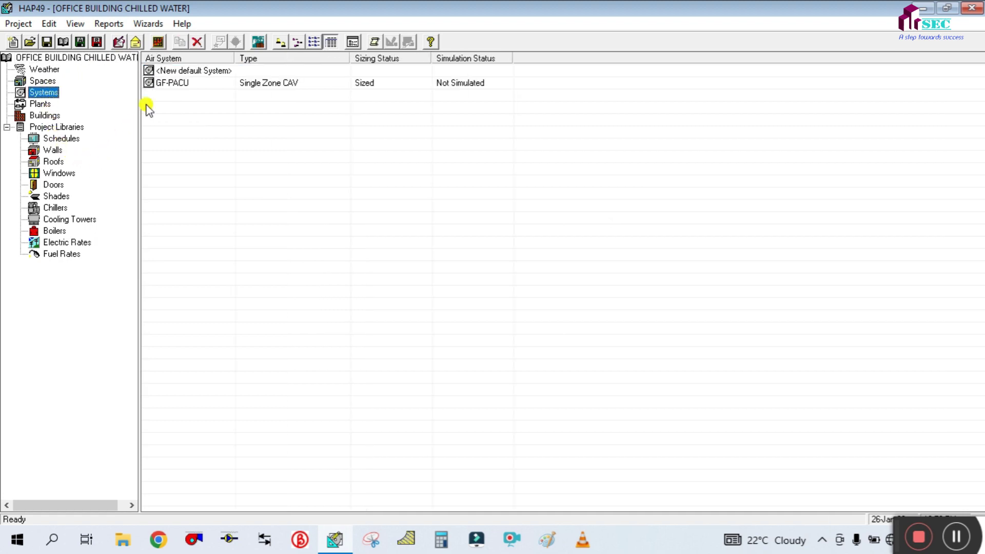
double_click(163, 83)
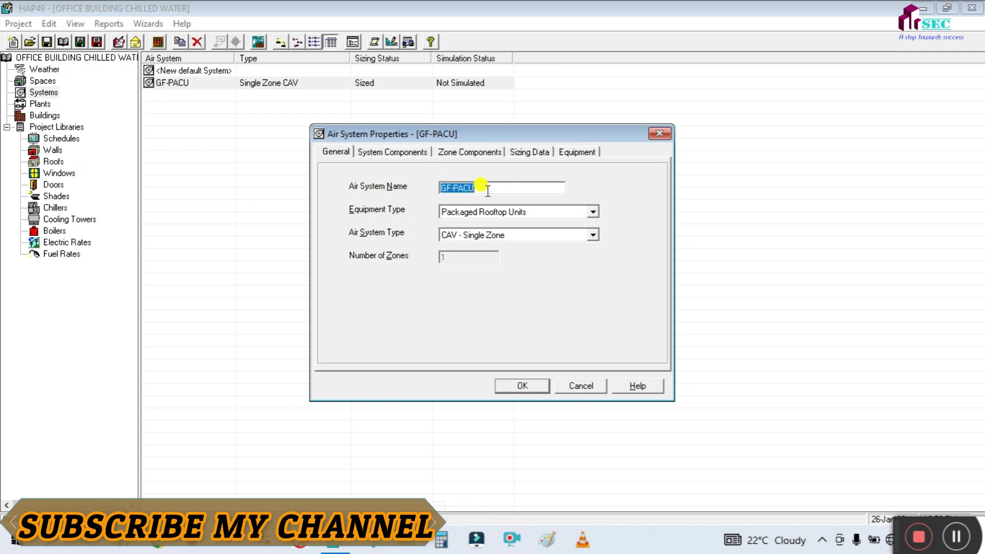
text(GF)
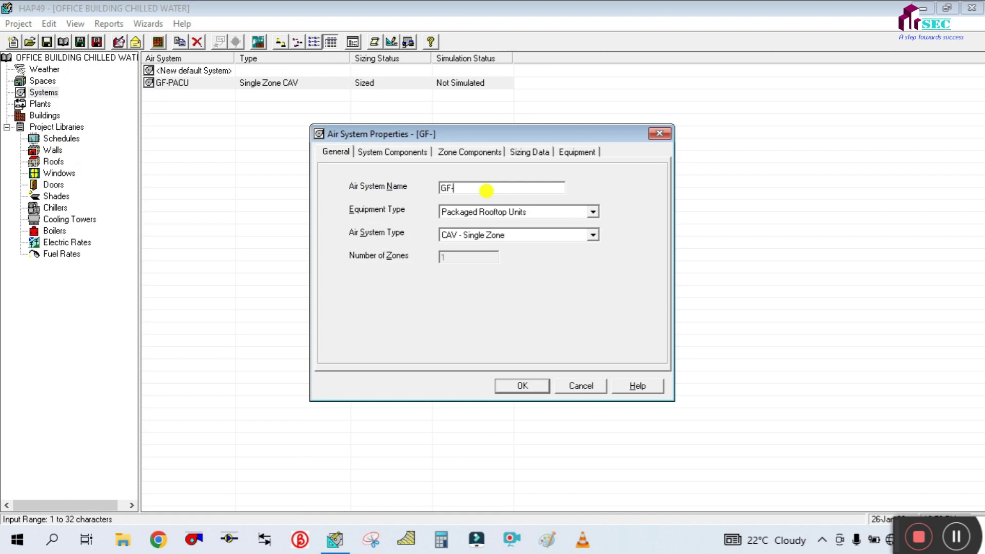
text(-CHILLED WATER)
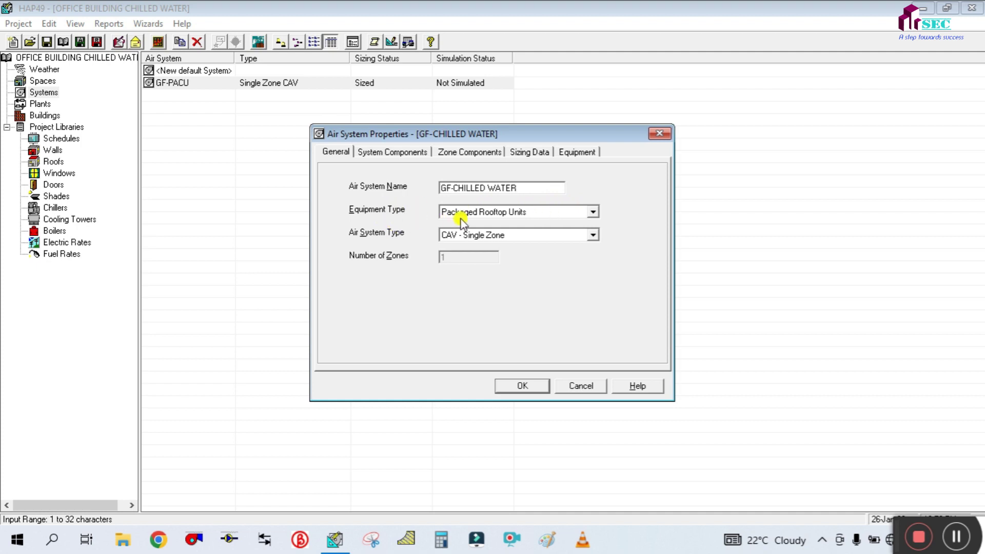
Set the equipment type to Chilled Water Air Handling Units and the air system type to CAV - Single Zone
click(593, 212)
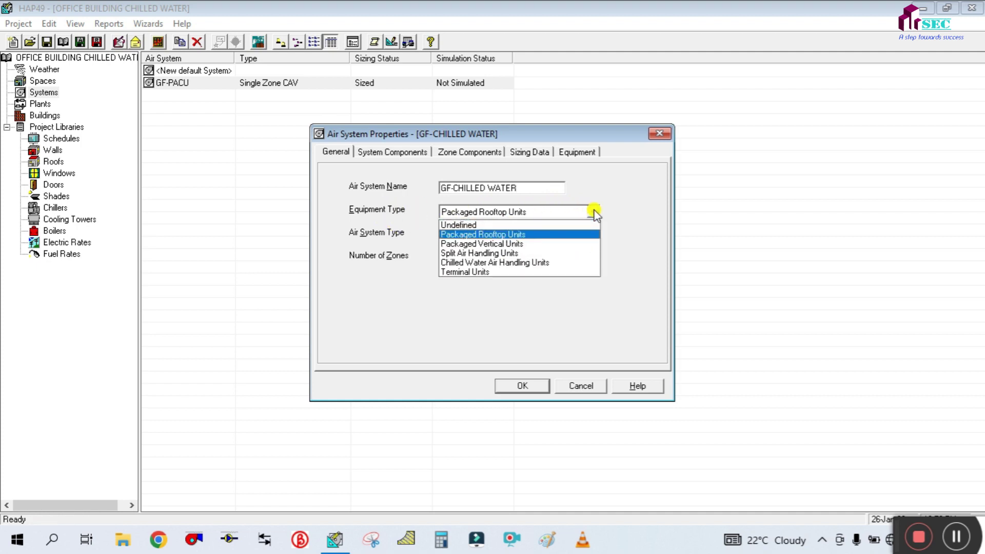
click(476, 264)
click(577, 236)
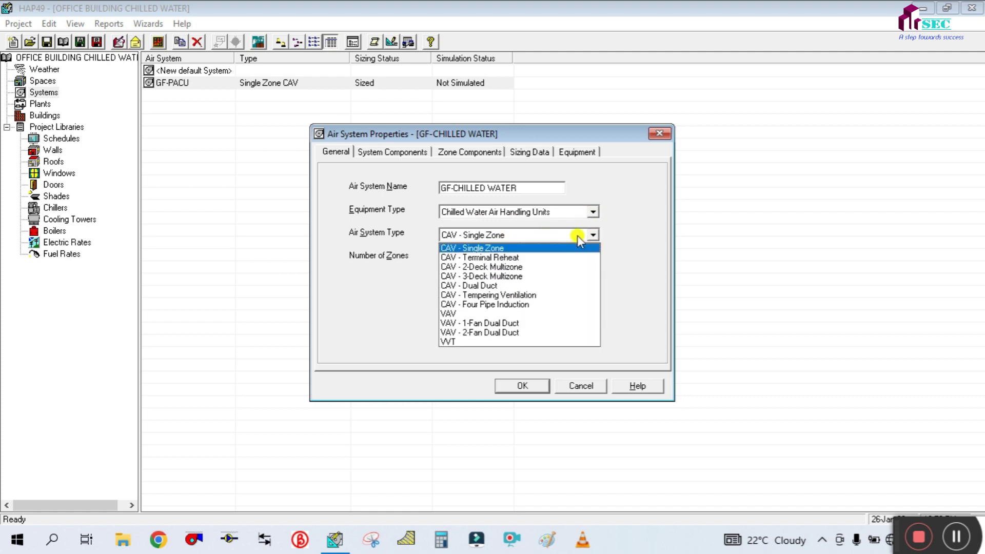
click(479, 249)
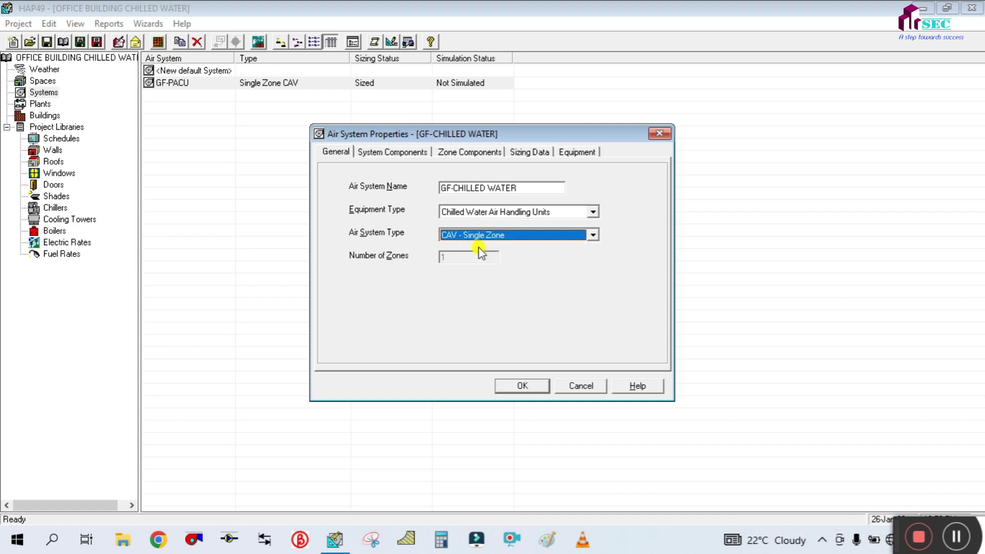
Check the air system's space assignments, thermostat and supply terminal settings, and bring up its sizing data
click(400, 151)
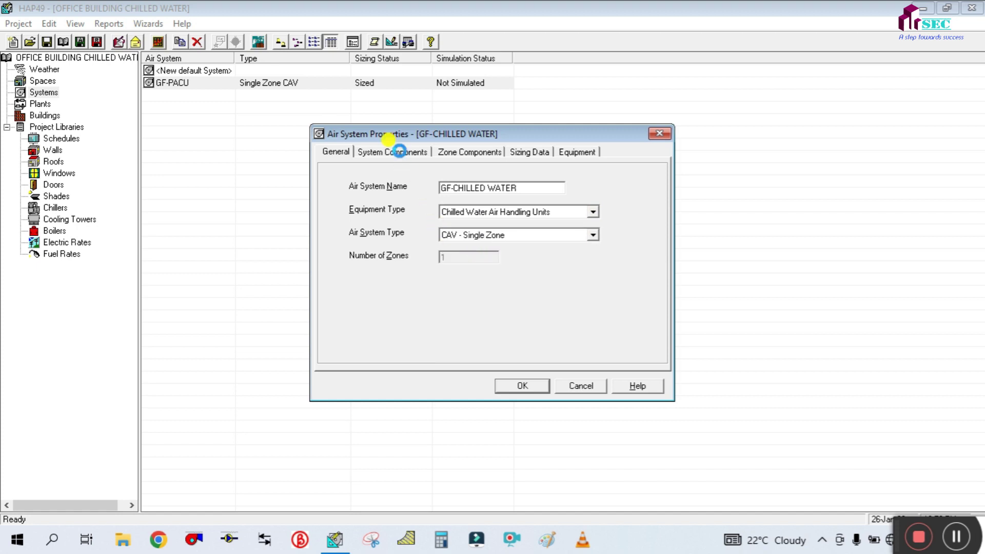
click(463, 151)
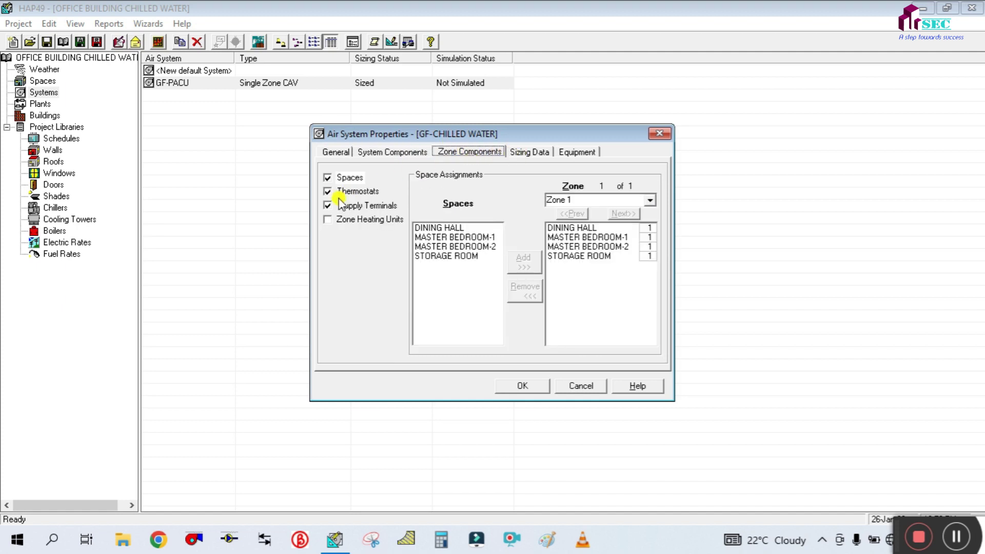
click(362, 205)
click(358, 192)
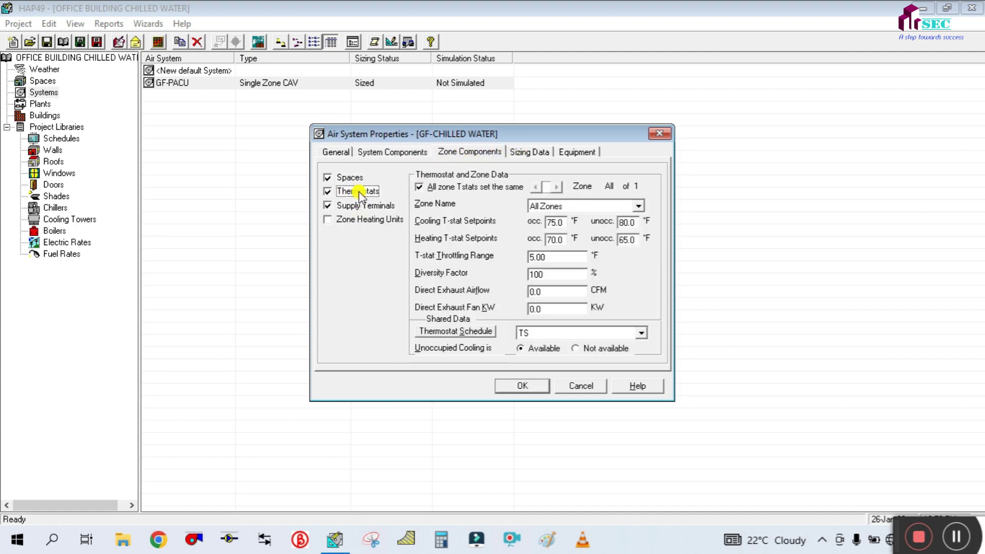
click(361, 206)
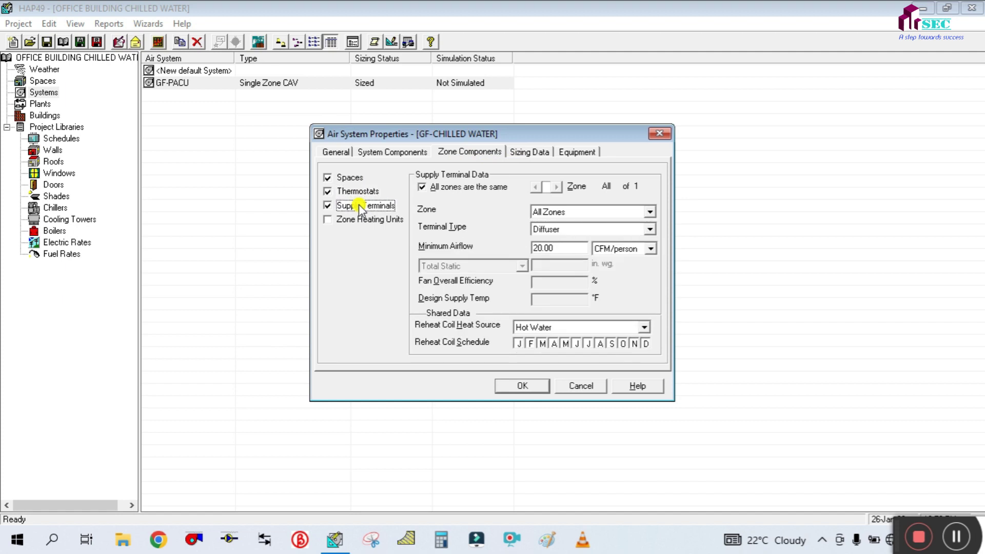
click(542, 153)
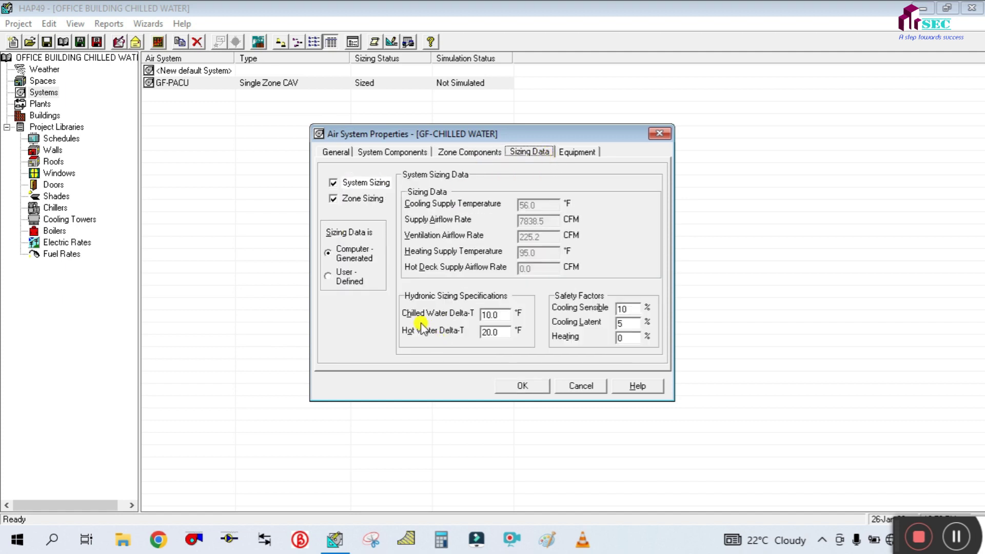
Review the chilled water and hot water Delta-T sizing specifications and accept the air system's changes
click(500, 314)
double_click(501, 334)
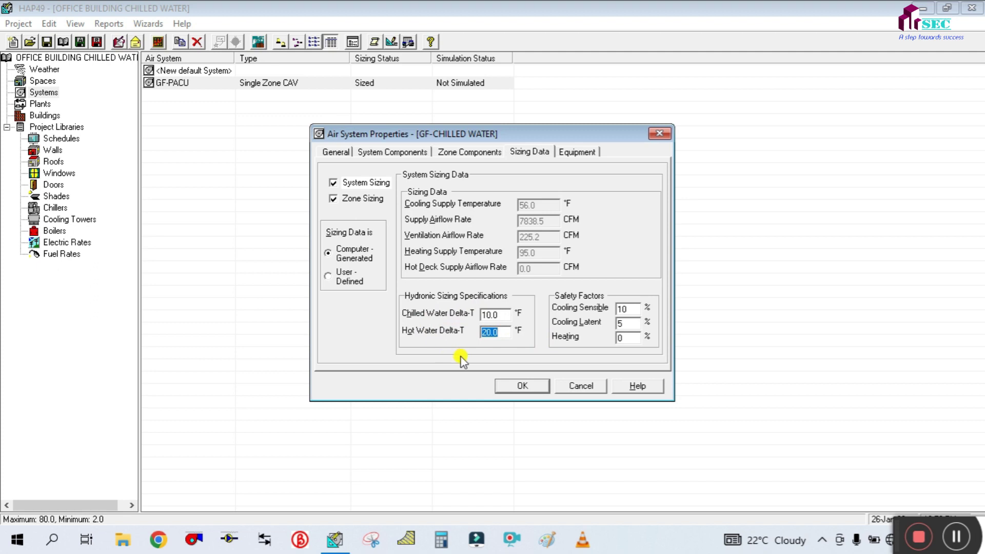
click(512, 386)
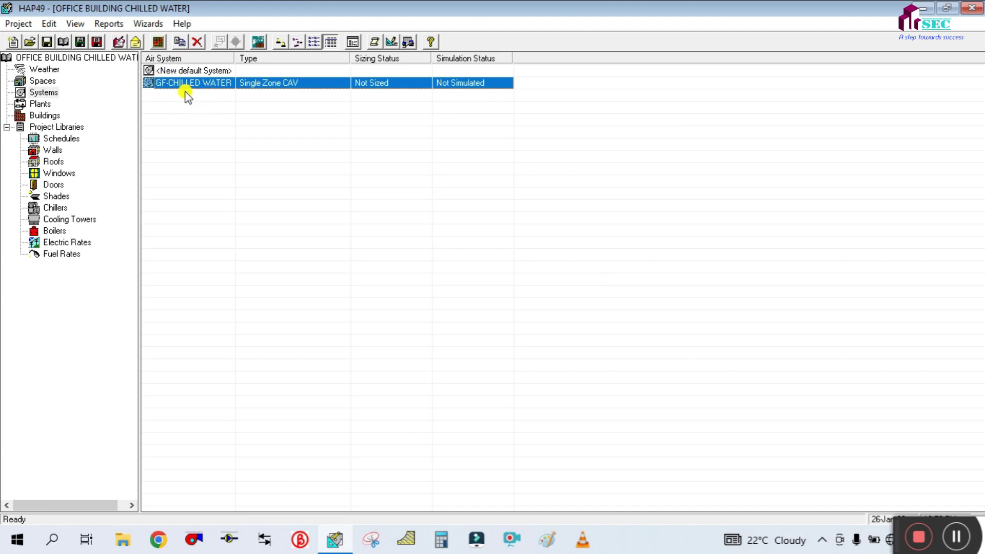
Look over the project's spaces and recheck the general properties of the GF-CHILLED WATER air system
click(41, 83)
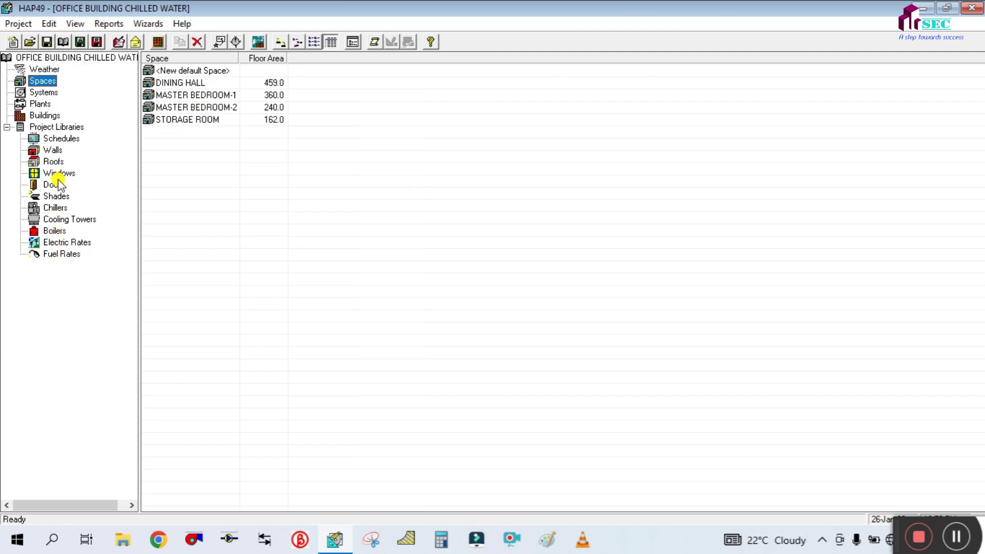
click(44, 94)
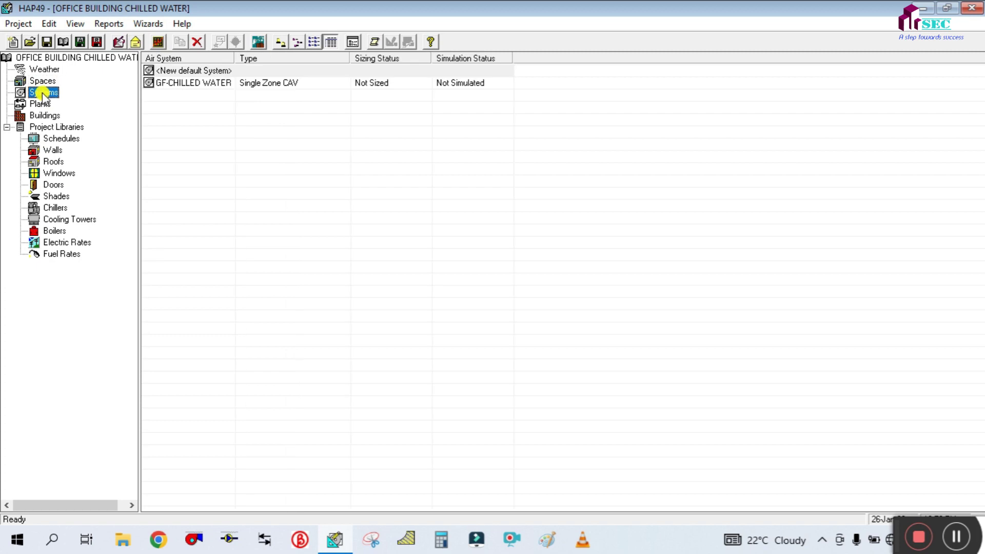
click(167, 84)
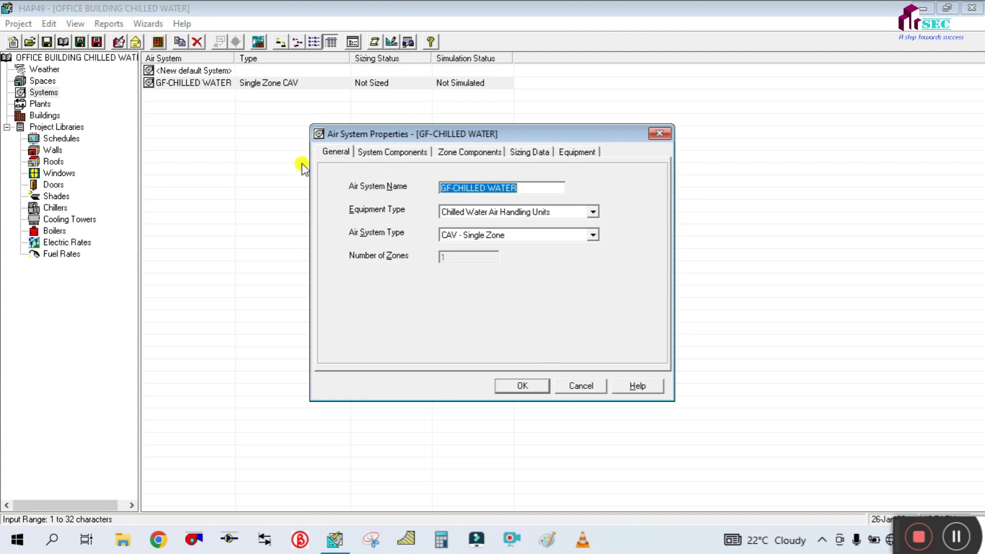
click(525, 387)
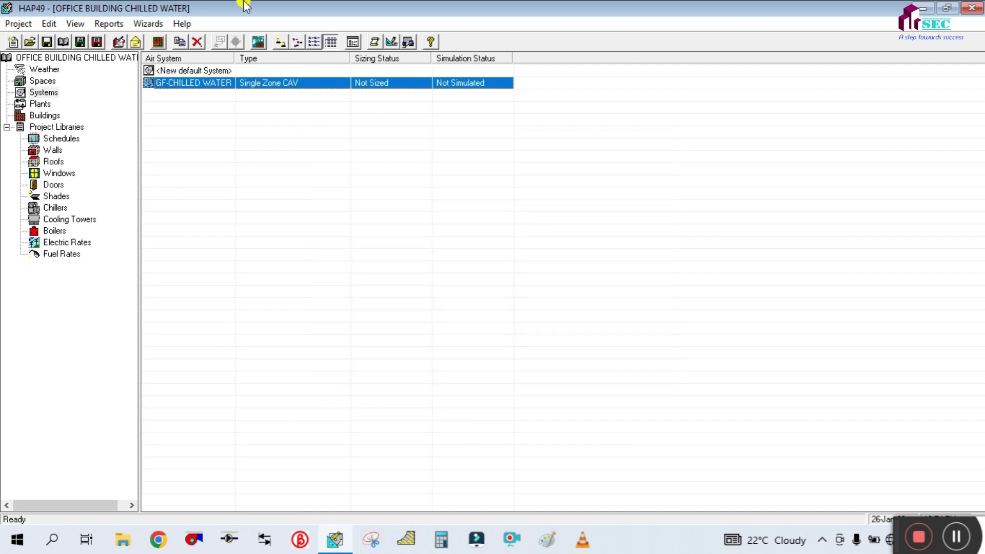
Start a new plant, name it CHILLED WATER PLANT and set its type to Generic Chilled Water Plant
click(40, 104)
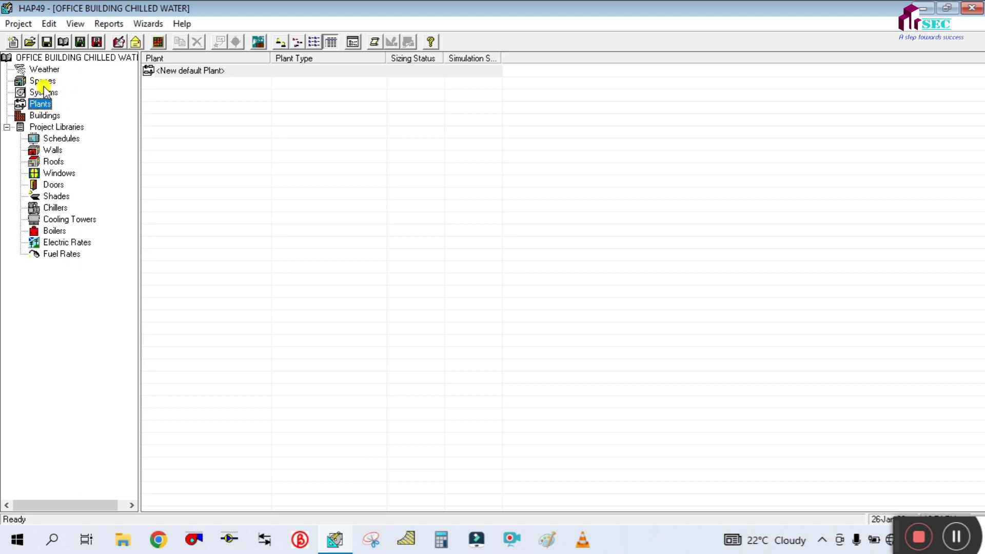
double_click(189, 72)
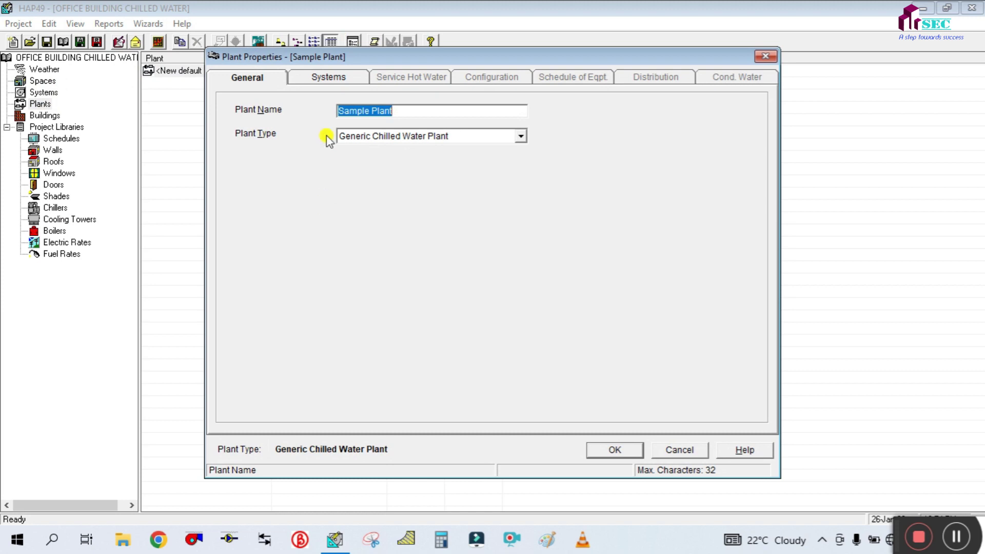
drag(292, 61, 238, 60)
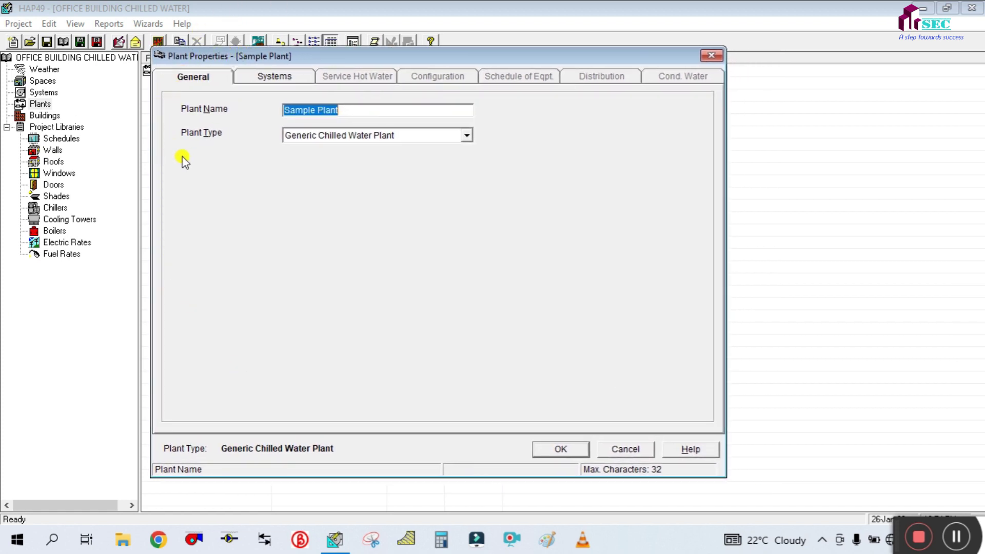
click(259, 76)
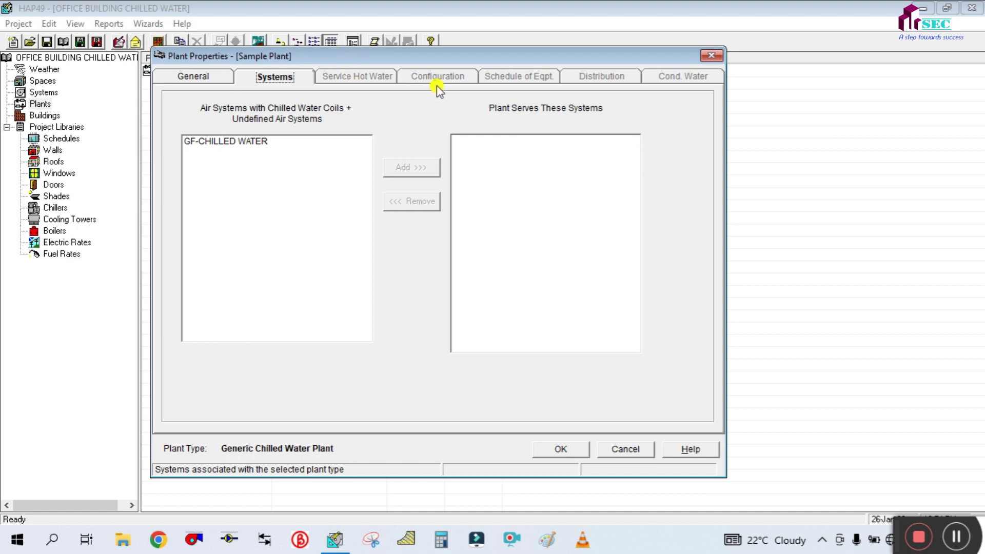
click(198, 76)
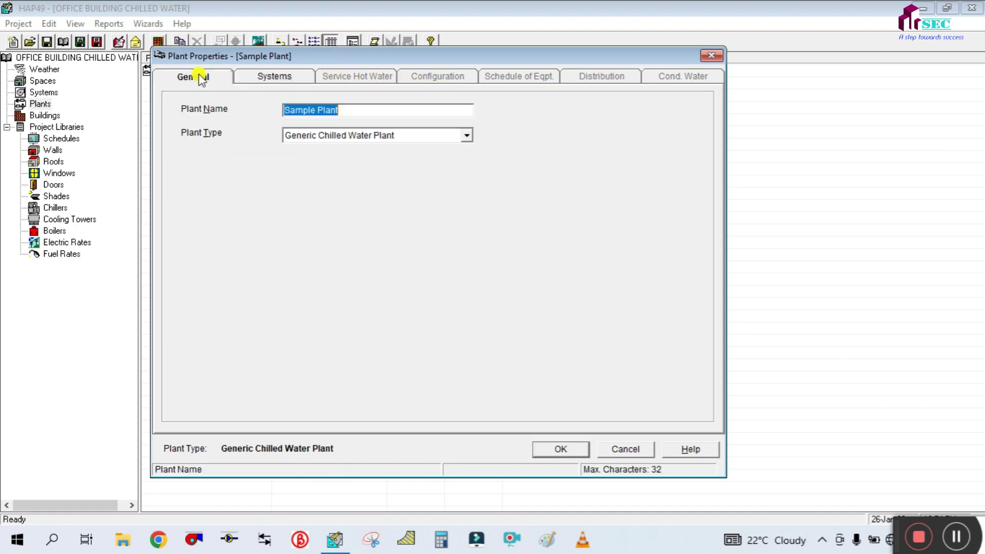
click(264, 80)
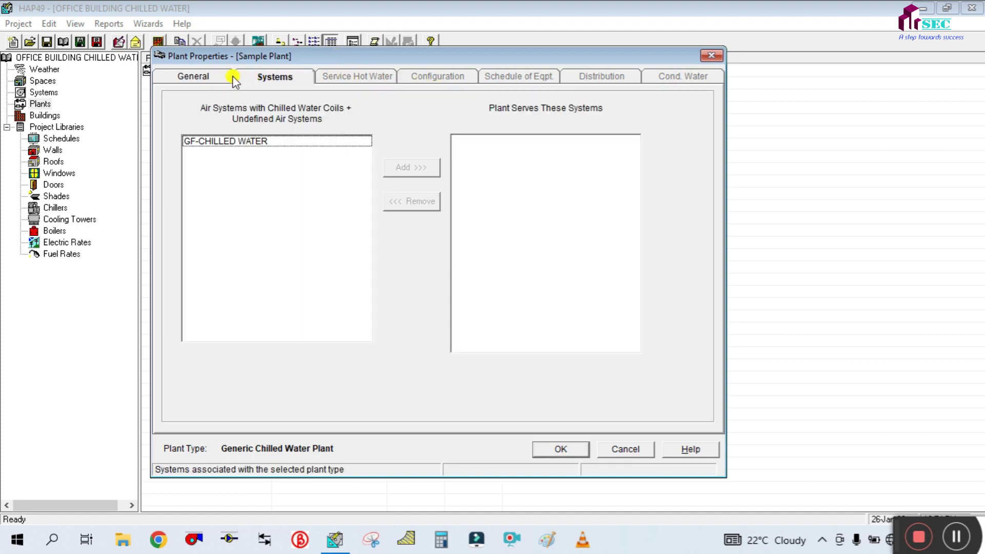
click(200, 80)
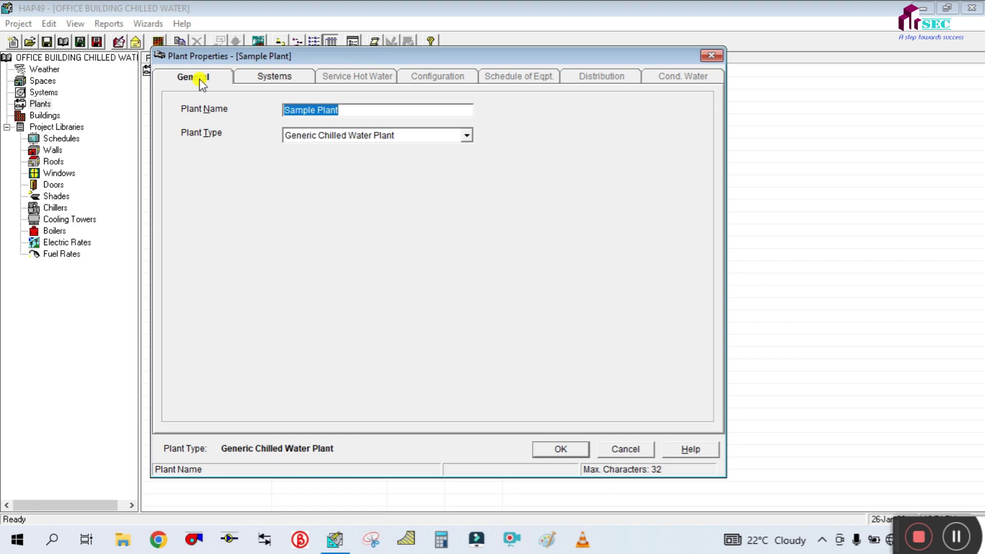
click(275, 76)
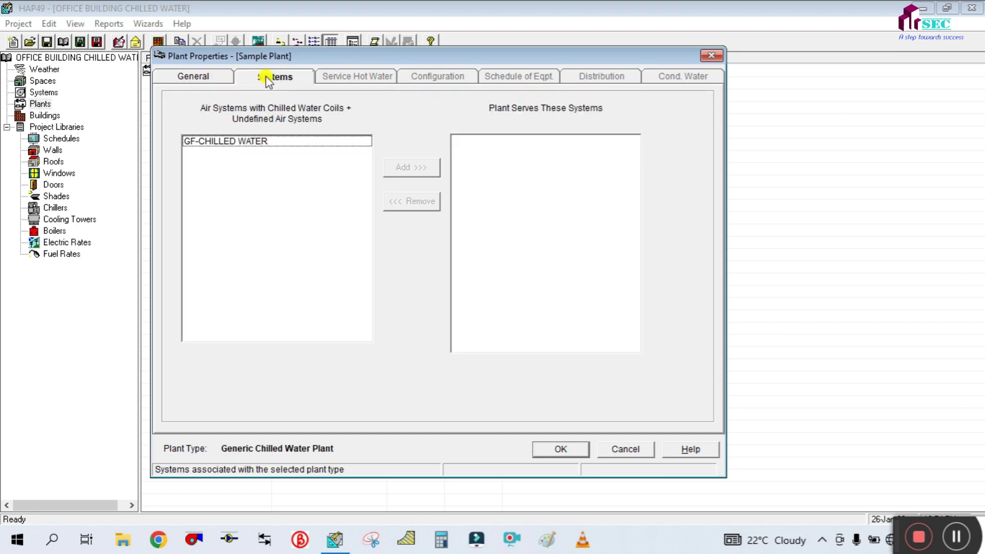
click(203, 77)
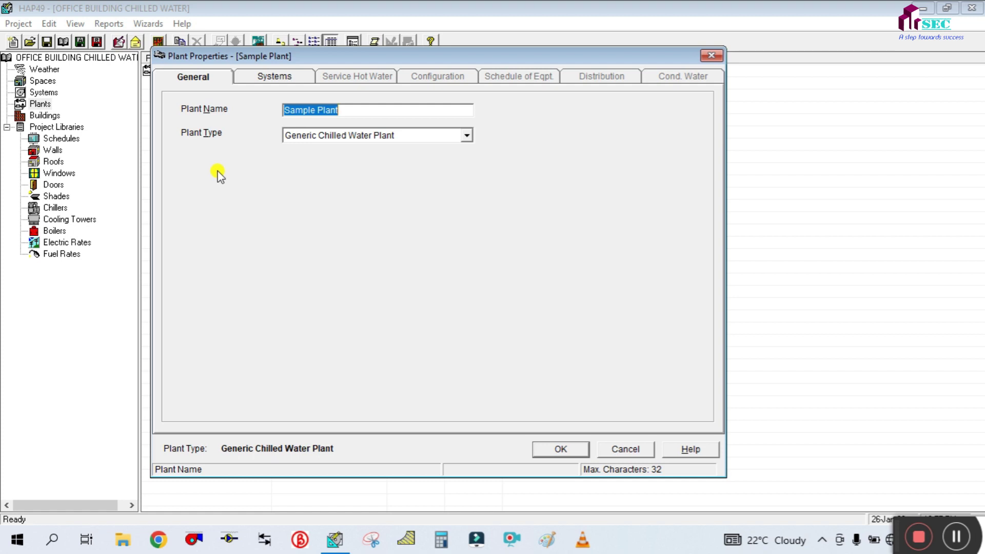
text(c)
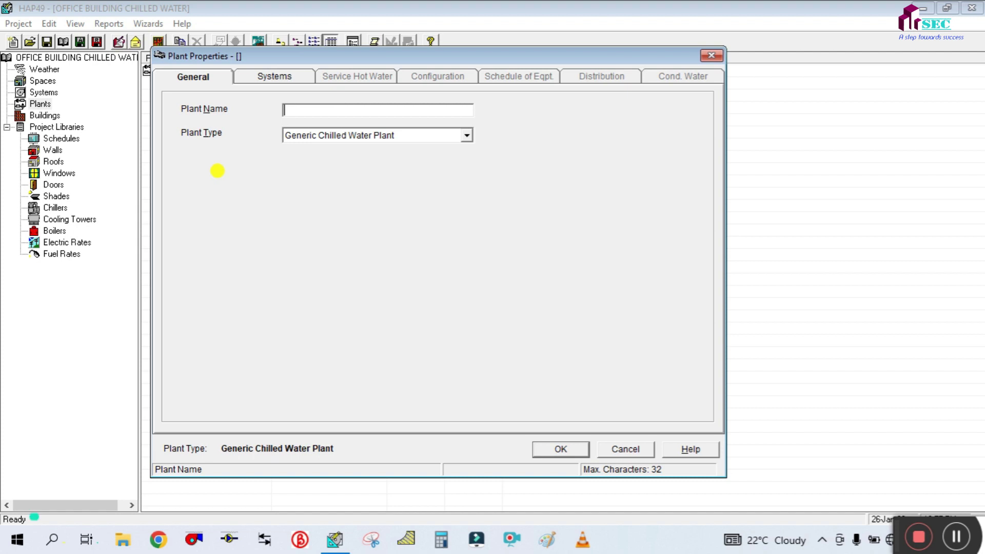
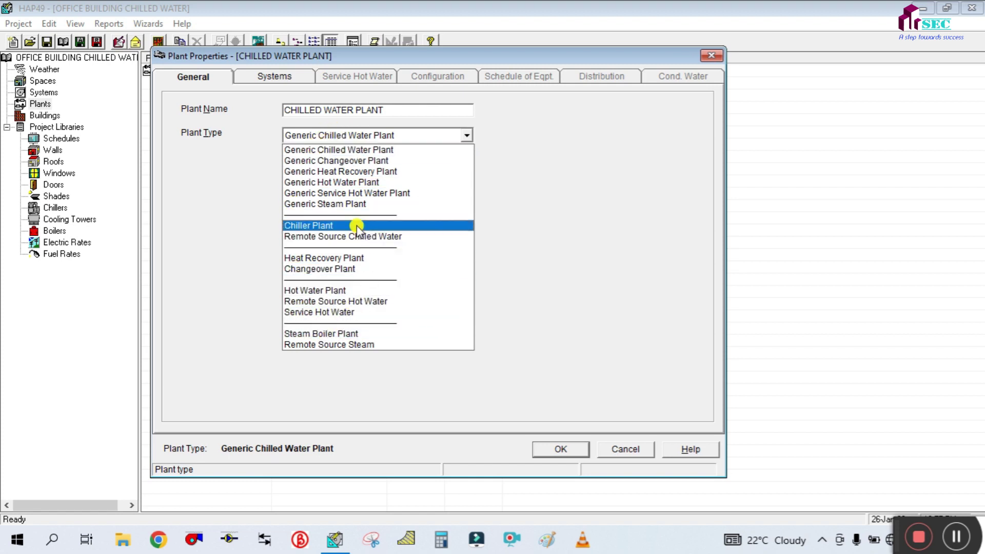
click(349, 151)
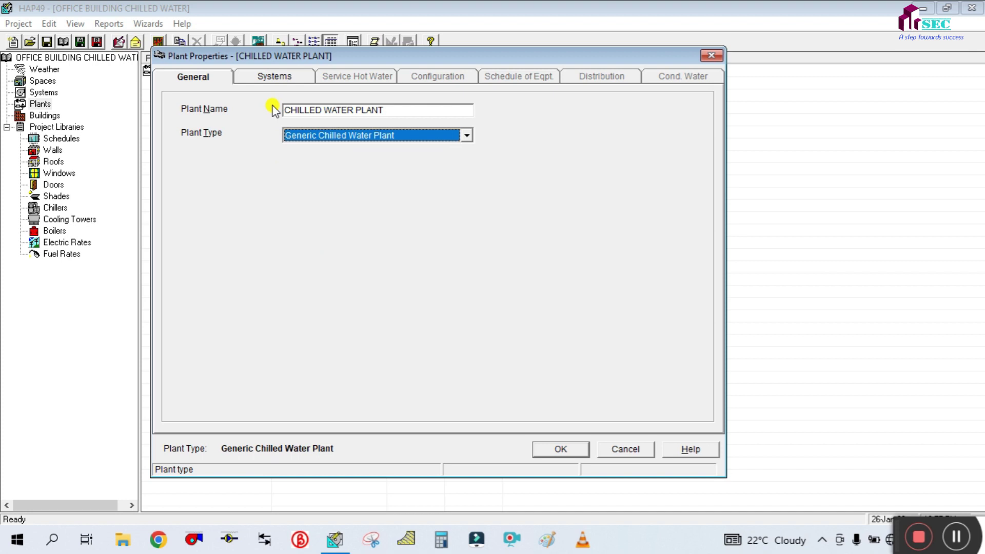
Assign the GF-CHILLED WATER air system to the plant and save the plant
click(278, 78)
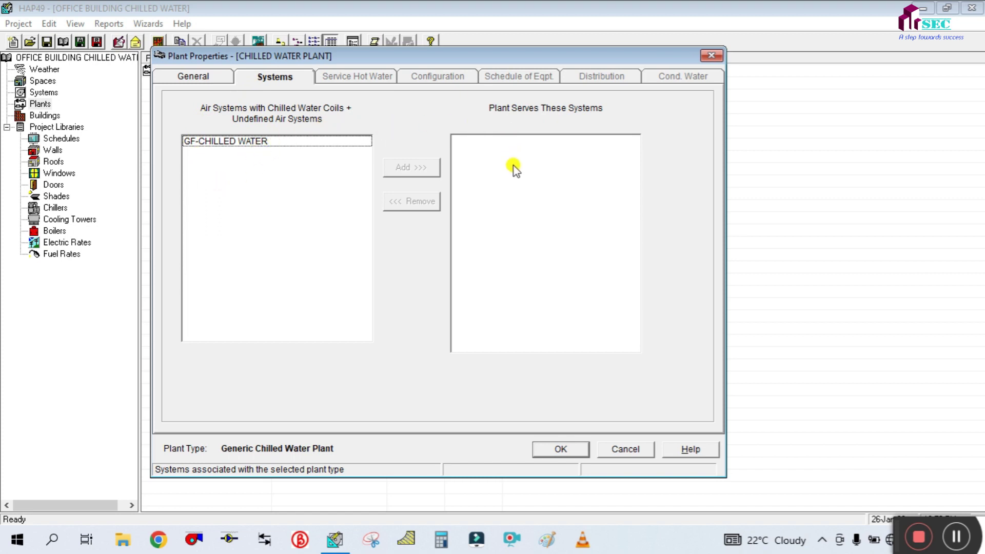
click(222, 139)
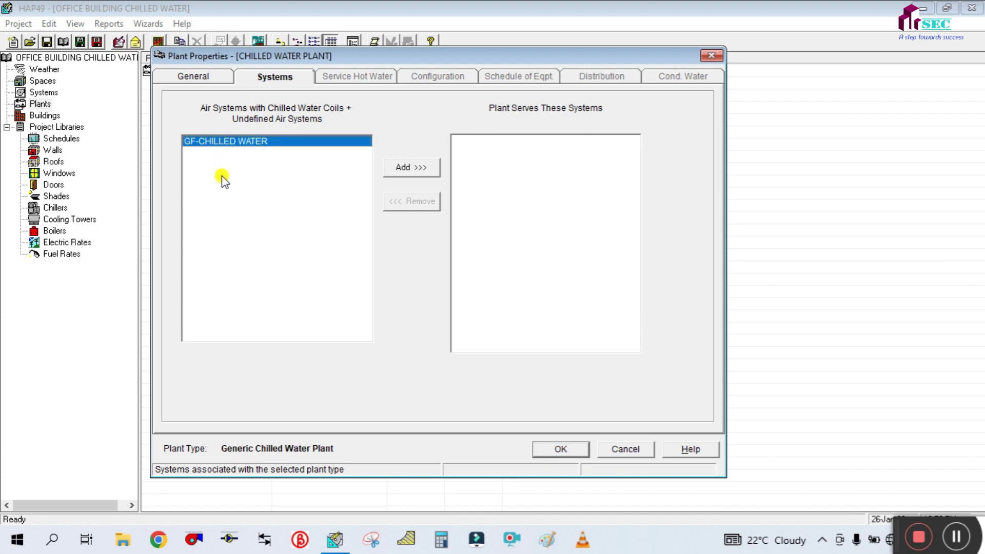
click(420, 170)
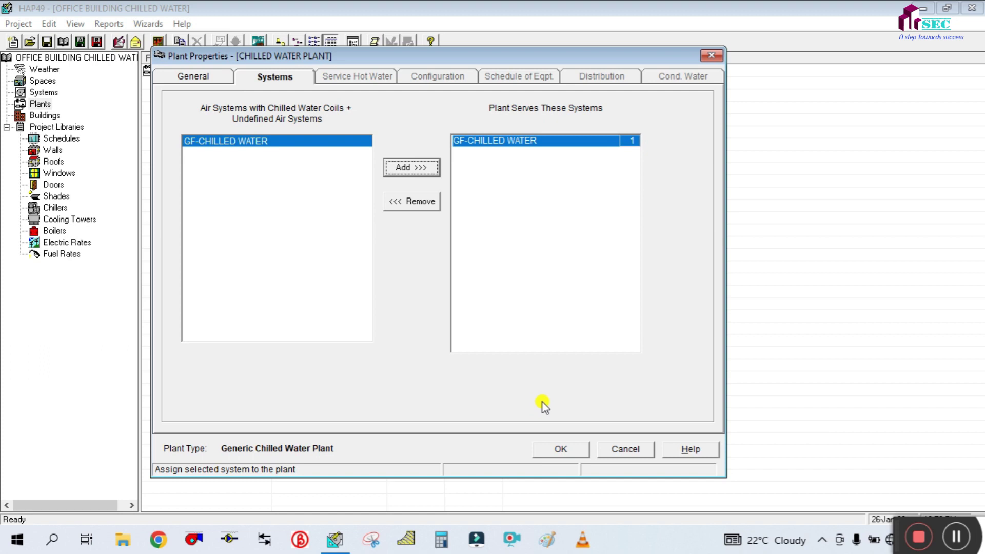
click(559, 449)
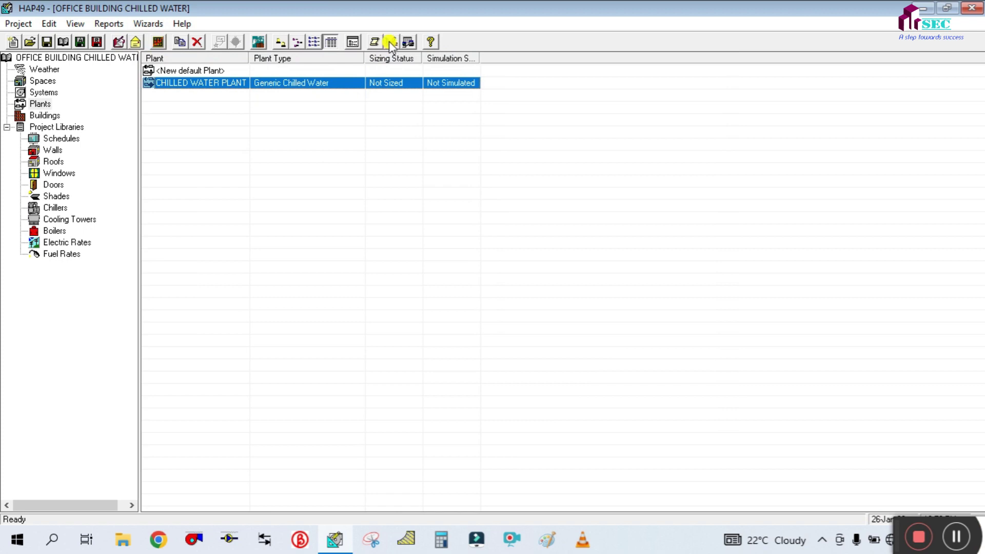
For CHILLED WATER PLANT's design reports, select the cooling and heating plant sizing summary tables plus the hourly load profiles as table and graph
click(174, 70)
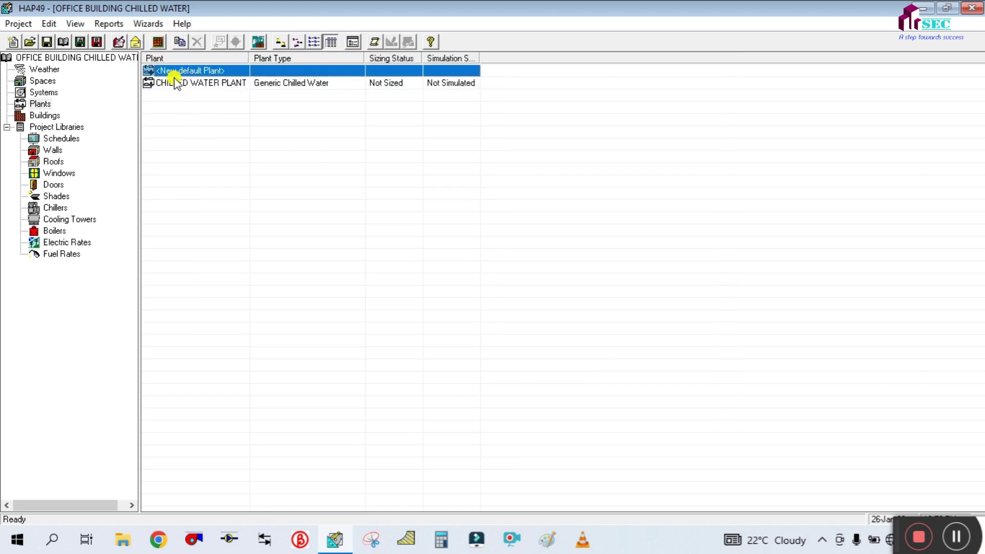
click(176, 83)
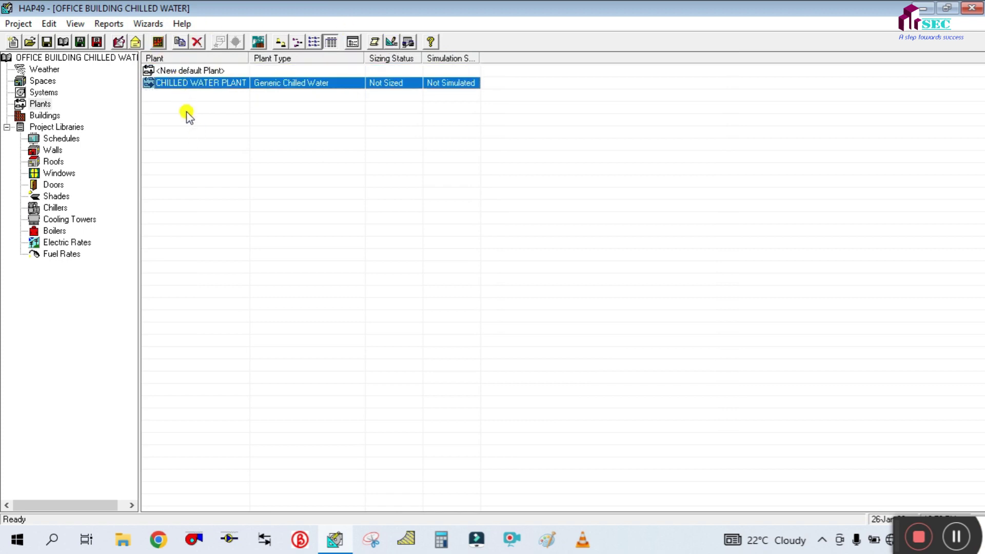
click(391, 42)
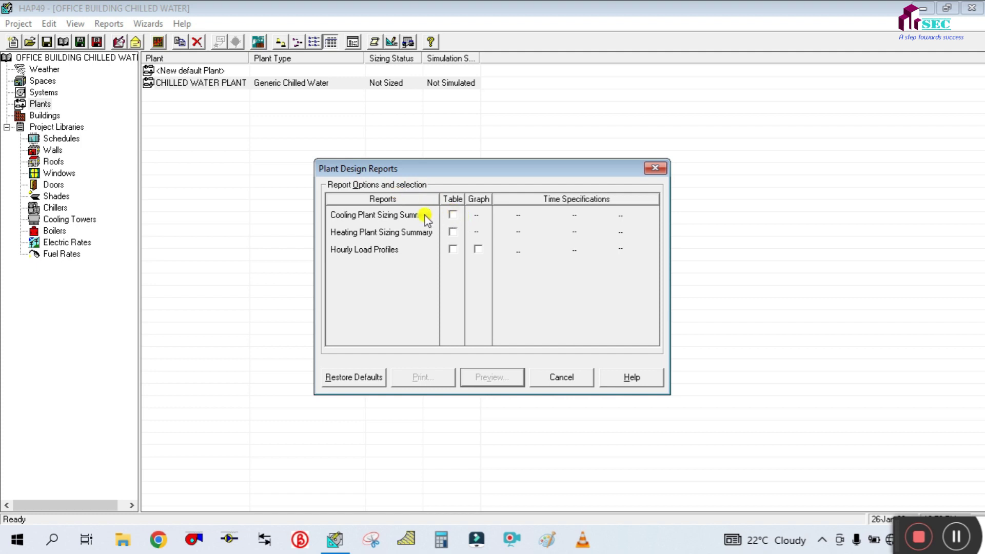
click(453, 215)
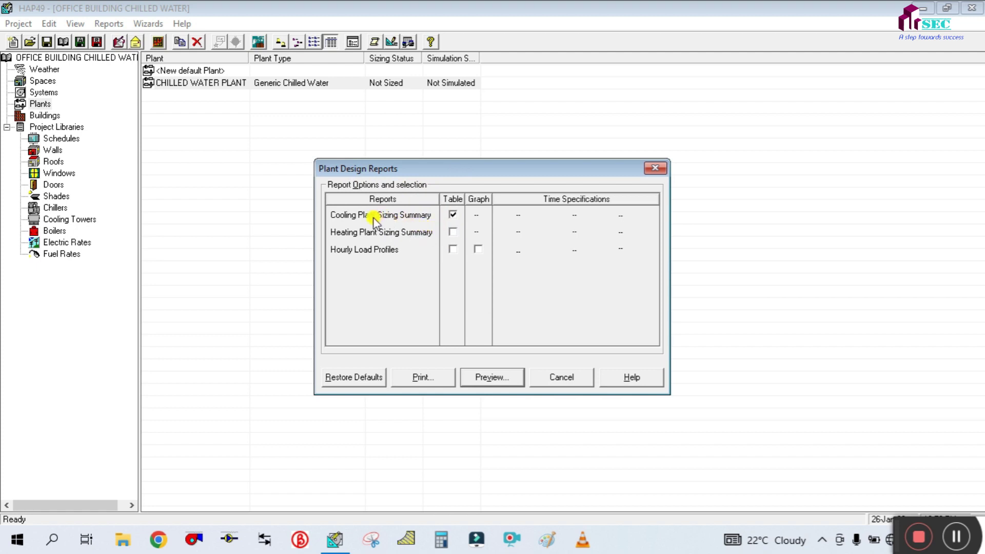
click(452, 216)
click(453, 233)
click(453, 249)
click(478, 249)
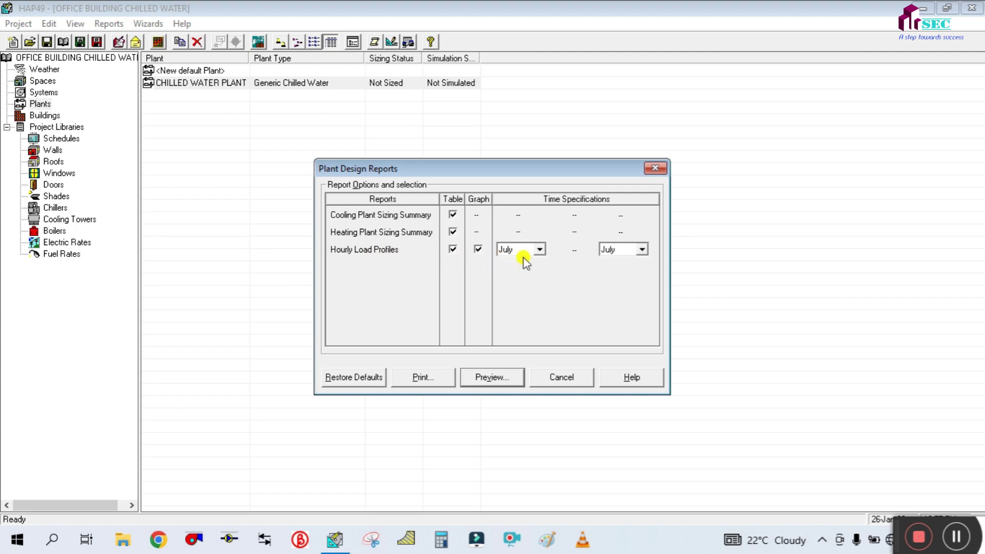
Set the hourly load profiles to cover January through December and preview the plant design reports
click(538, 250)
scroll(527, 274, up, 2)
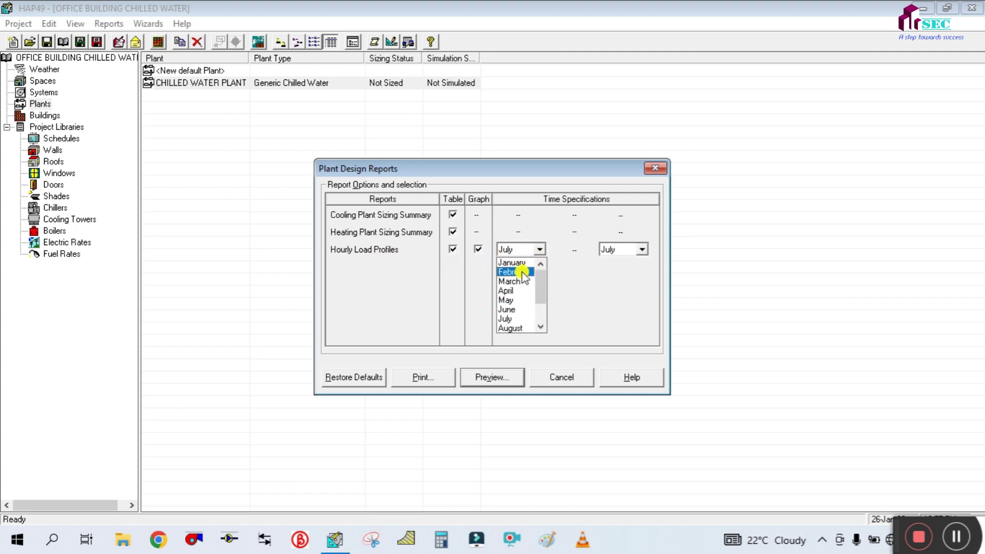
click(515, 263)
click(641, 249)
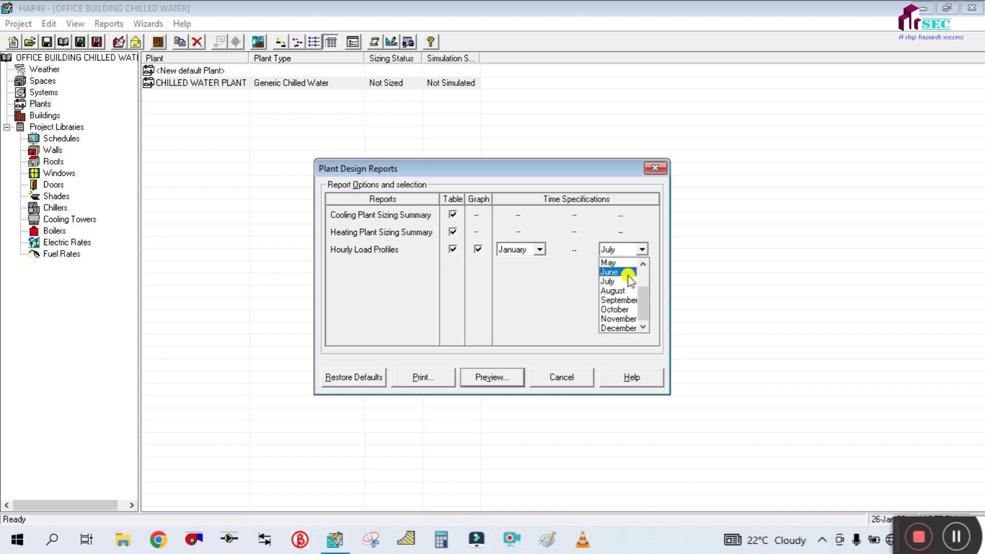
click(618, 328)
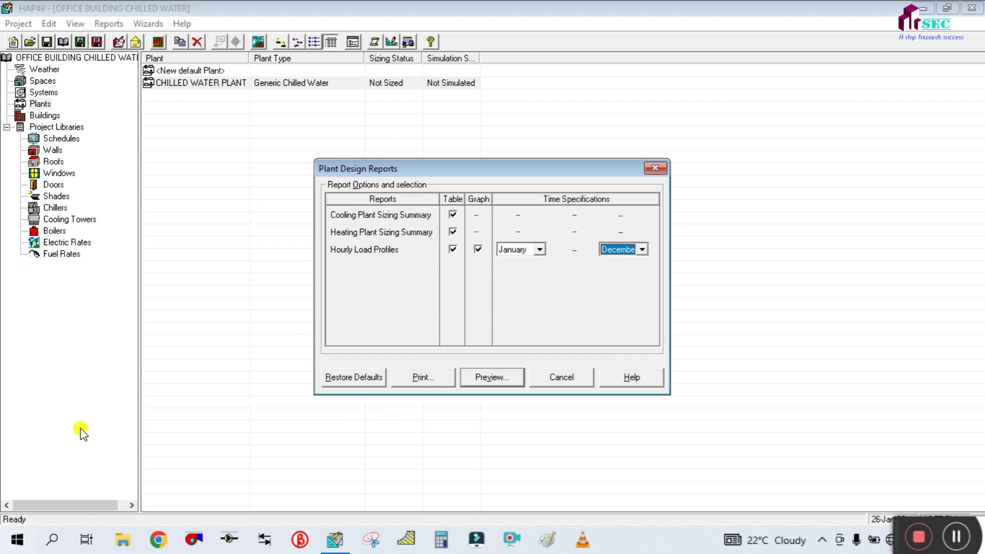
click(476, 378)
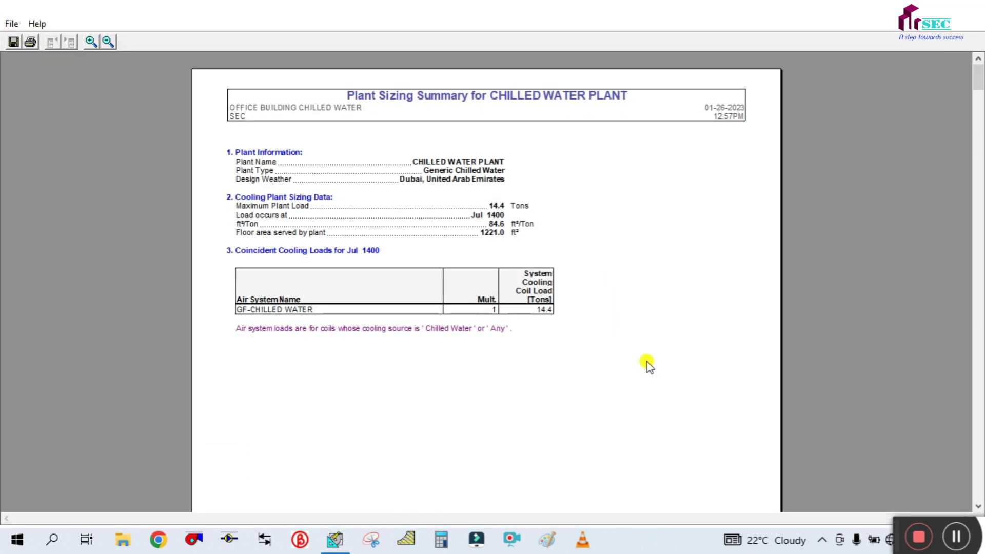
Save the report to the Desktop as Plant Design Reports in RTF format and close the preview
click(14, 41)
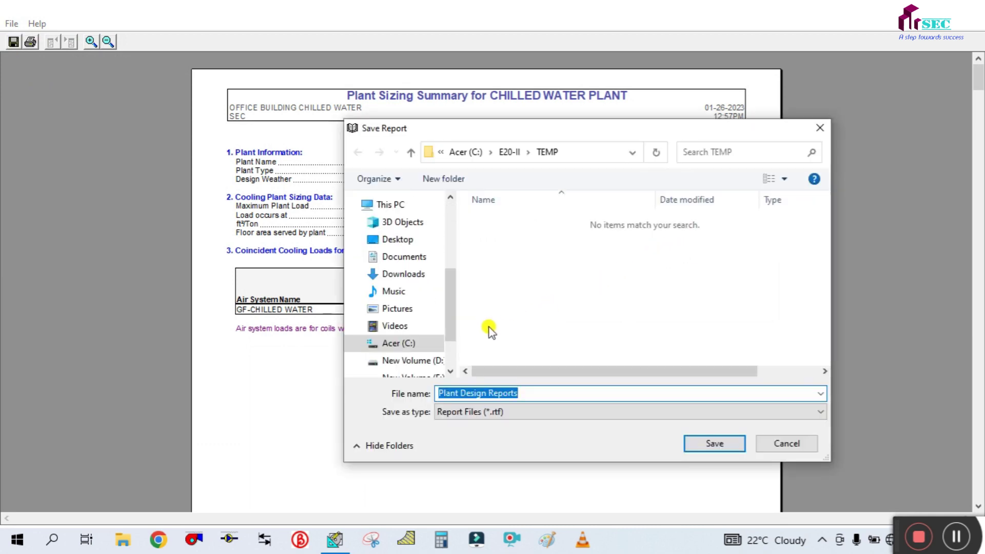
click(397, 241)
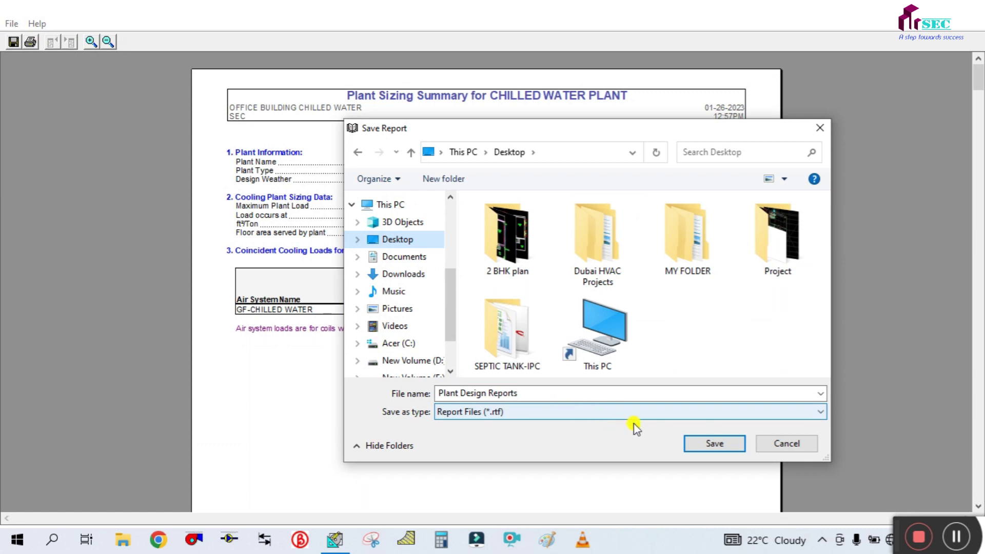
click(695, 442)
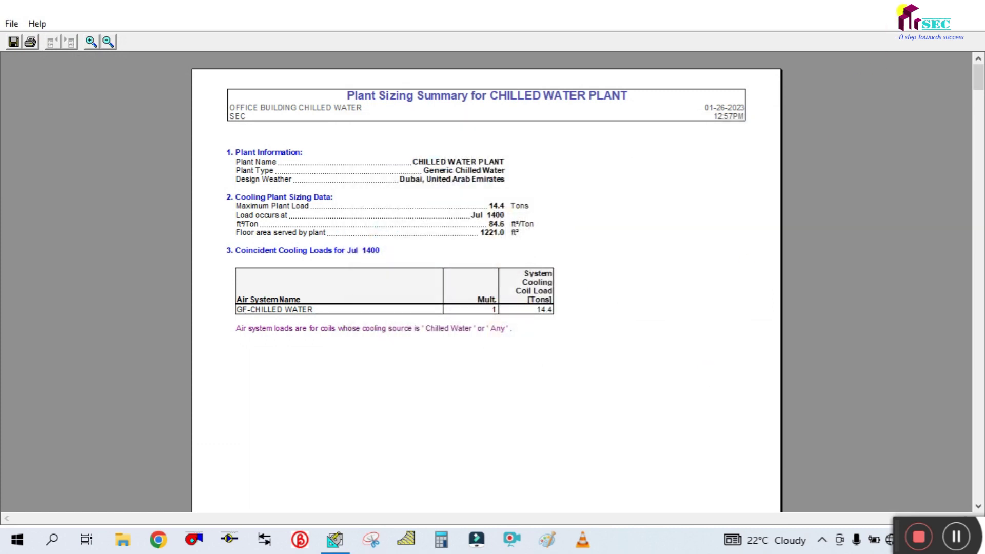
click(980, 7)
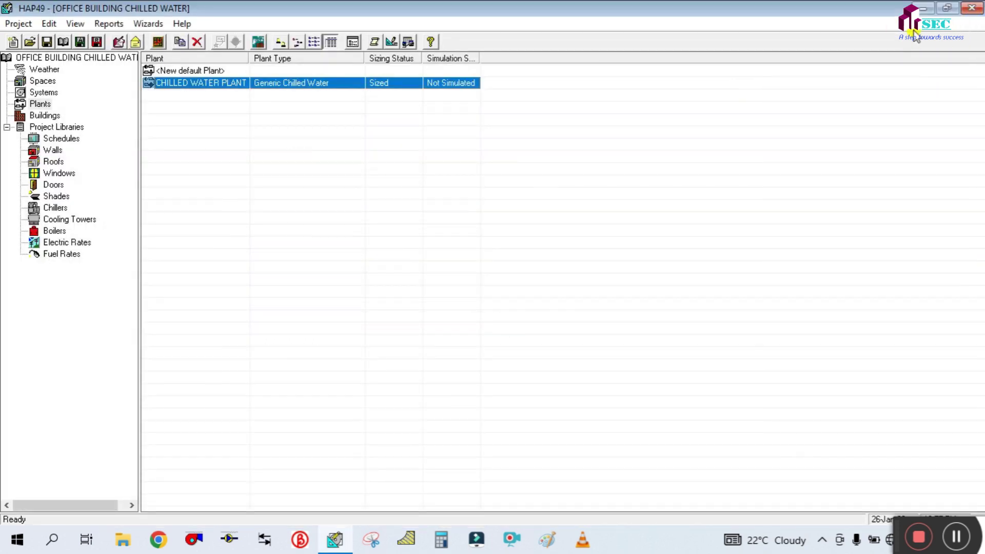
Open the saved Plant Design Reports document in Microsoft Word and examine the plant information in the Plant Sizing Summary
click(918, 7)
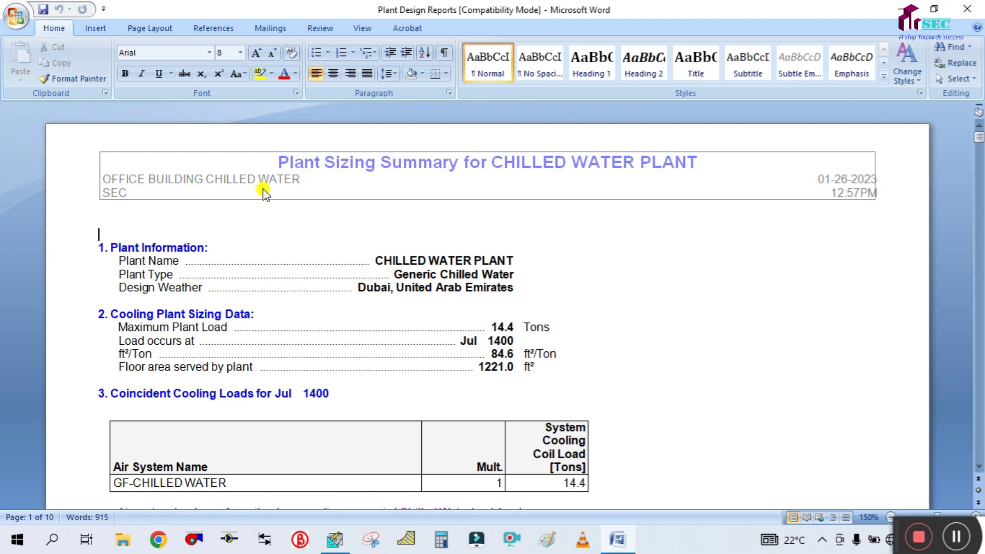
scroll(432, 183, down, 3)
scroll(435, 184, up, 2)
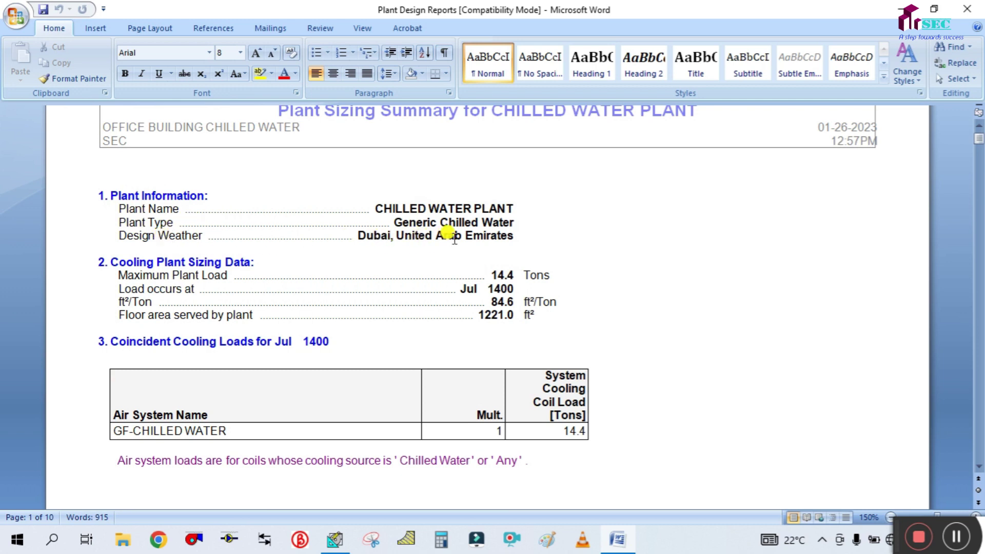
scroll(446, 234, down, 3)
scroll(446, 232, up, 3)
ctrl+scroll(168, 267, up, 1)
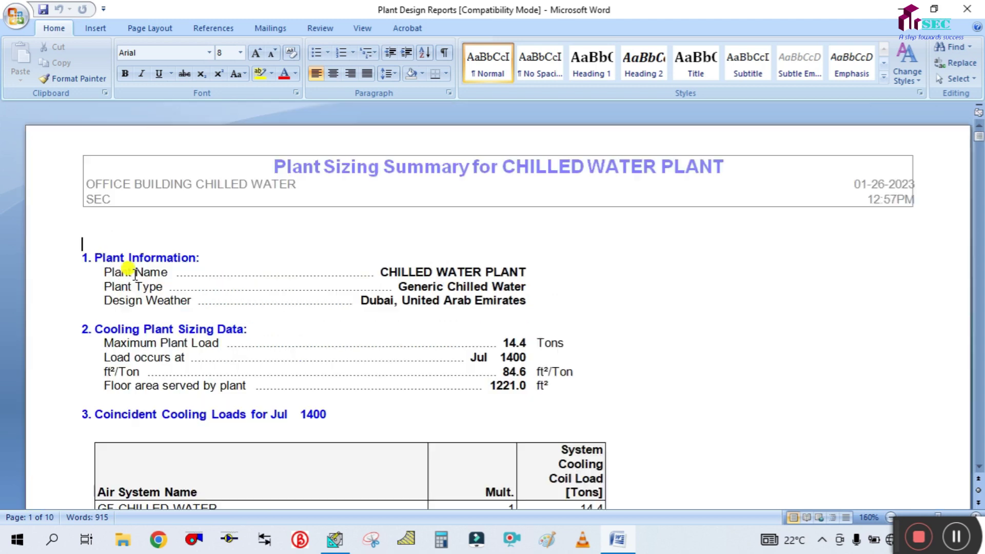
scroll(126, 259, down, 2)
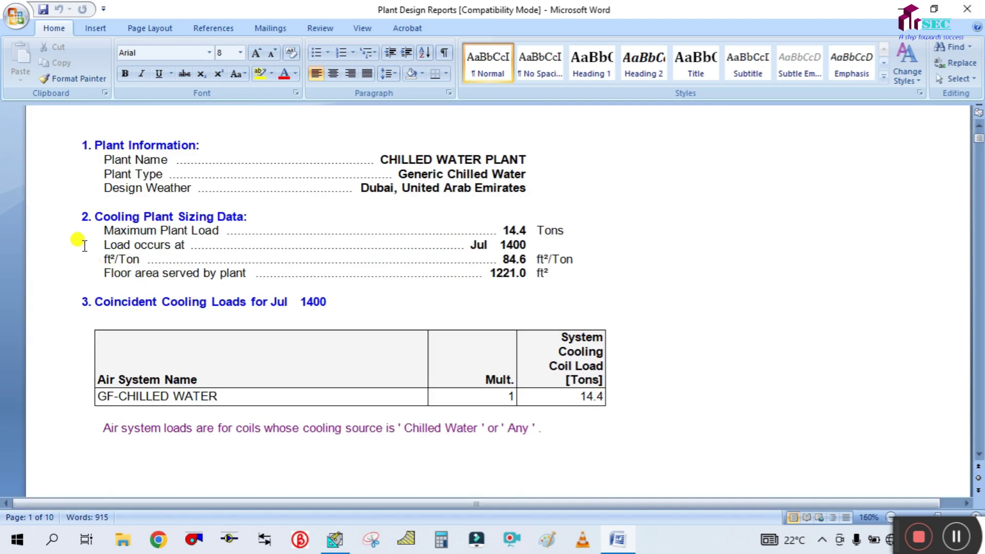
ctrl+scroll(82, 244, up, 1)
ctrl+scroll(94, 244, down, 1)
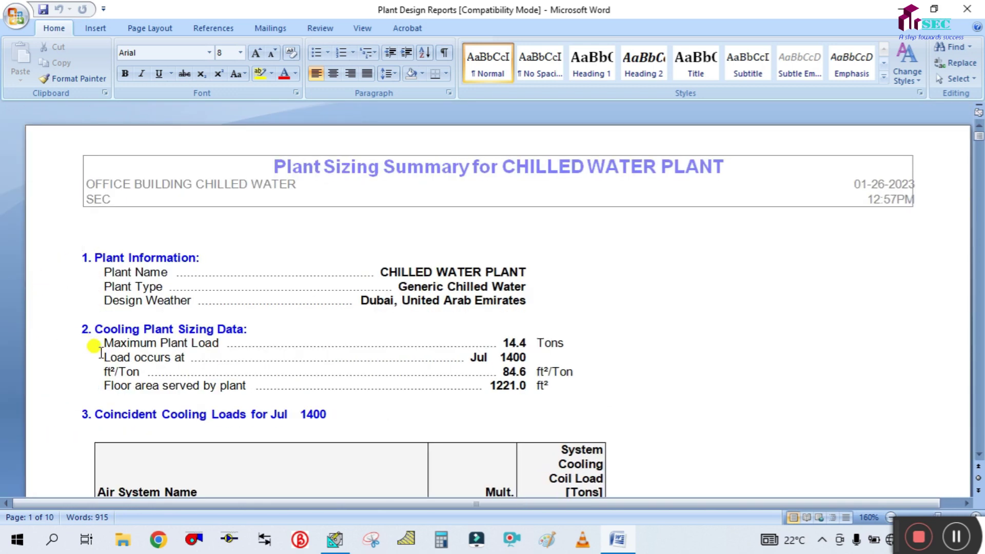
Examine the Cooling Plant Sizing Data, highlighting the maximum plant load and the time at which it occurs
drag(106, 343, 221, 341)
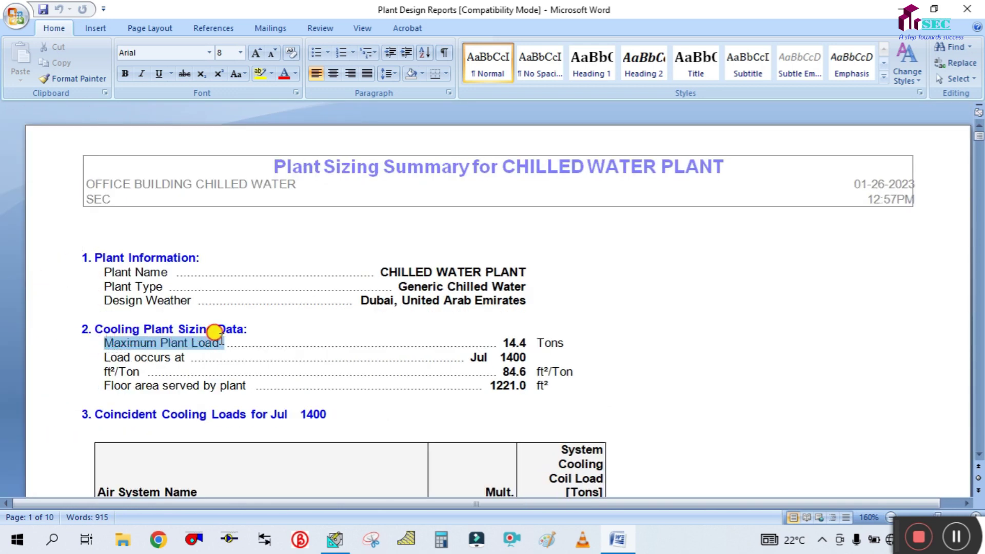
drag(507, 342, 604, 339)
click(582, 344)
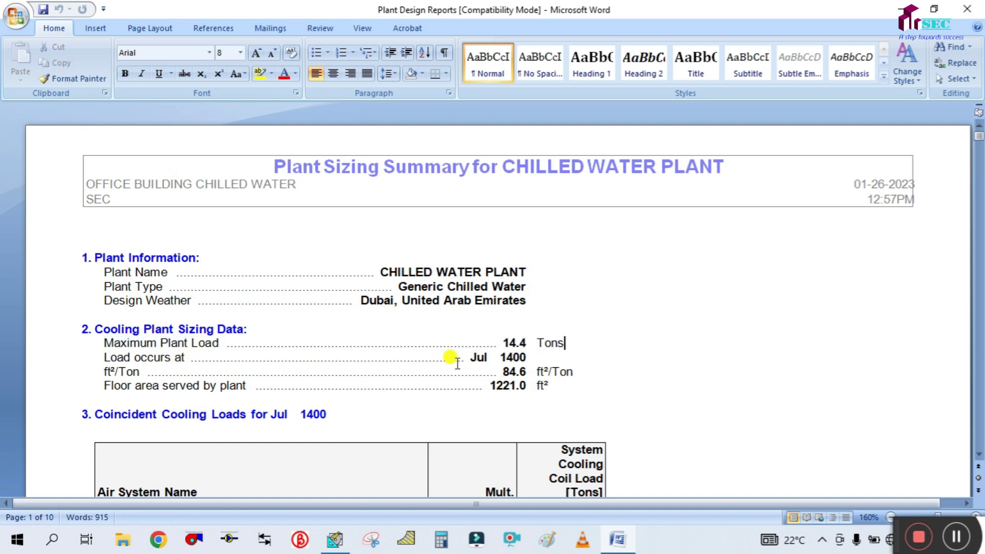
drag(528, 358, 469, 357)
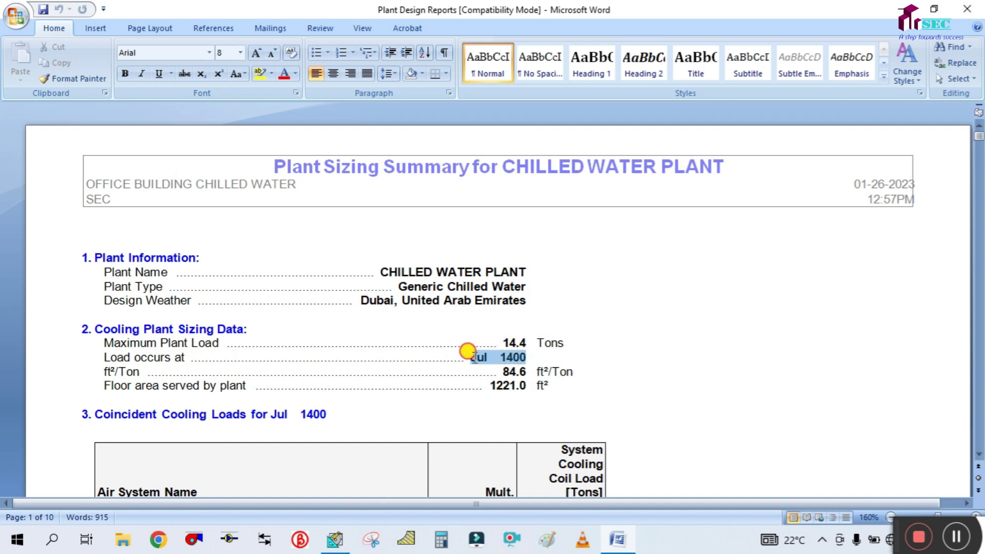
click(147, 370)
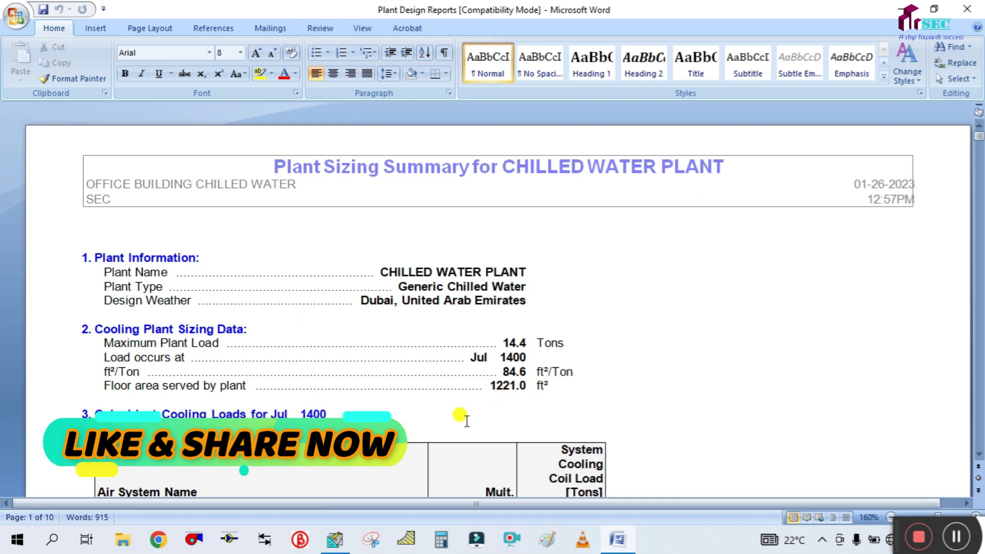
Check the ft²/Ton figure in Calculator by dividing 1221 by 14.4, and close Calculator
key(alt+Tab)
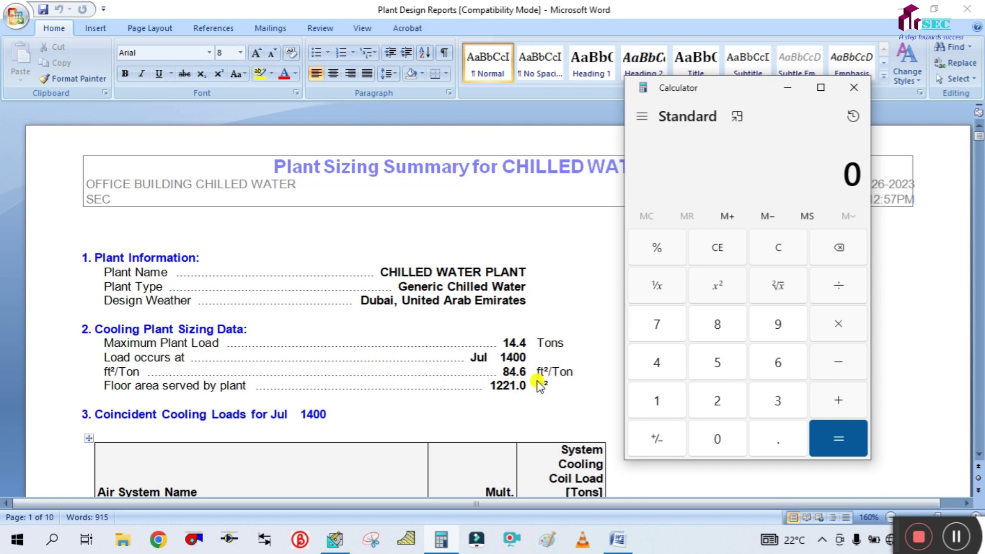
double_click(709, 401)
click(644, 402)
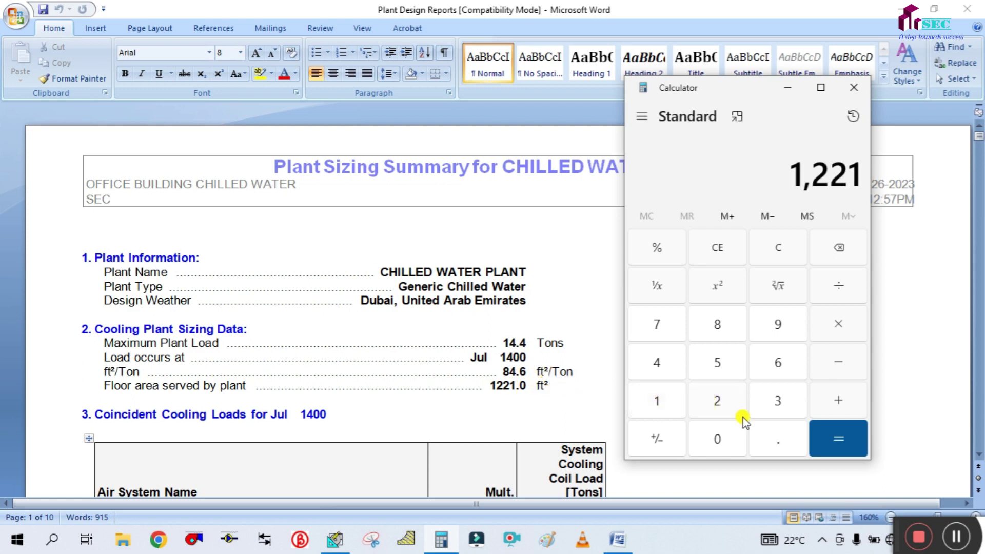
click(842, 288)
click(667, 396)
click(661, 354)
click(755, 428)
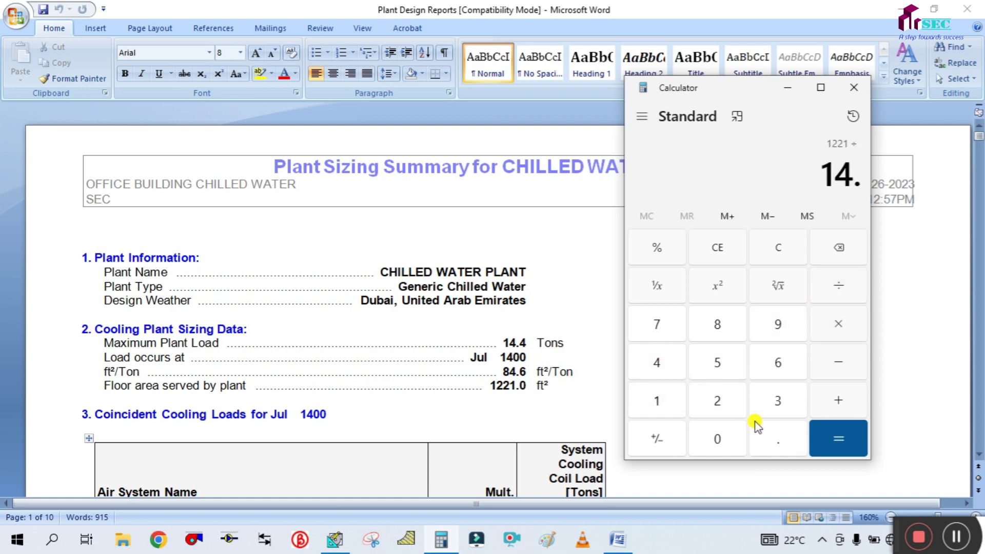
click(665, 366)
click(833, 434)
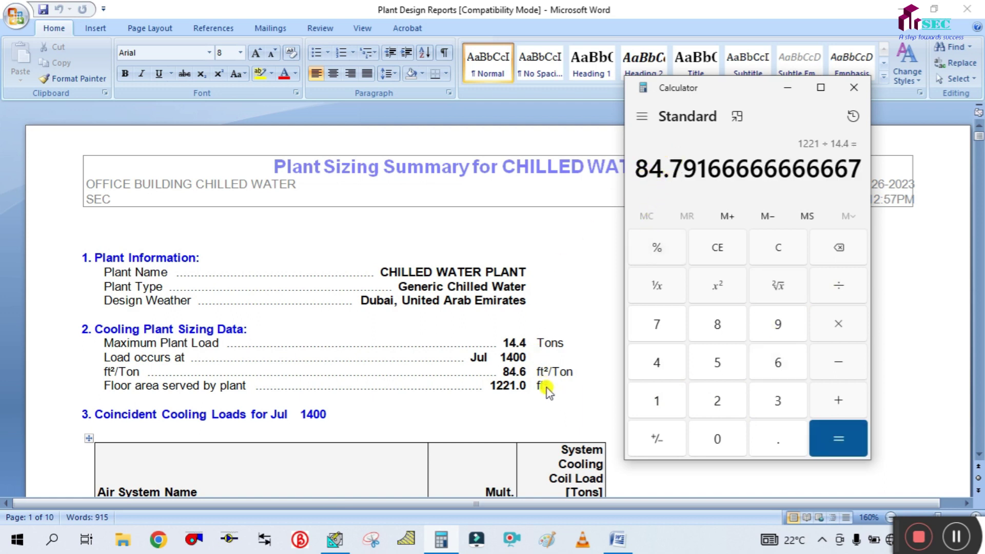
click(772, 250)
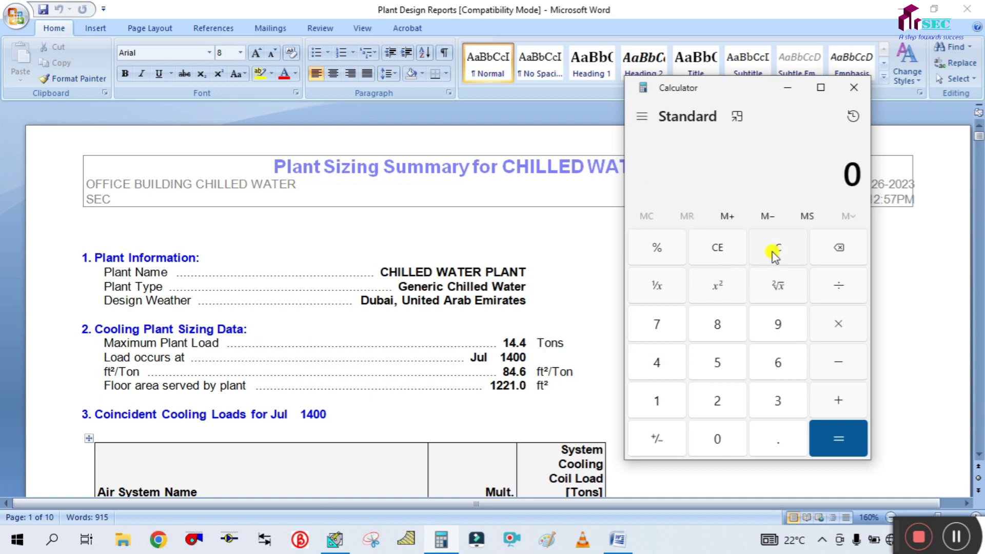
click(848, 90)
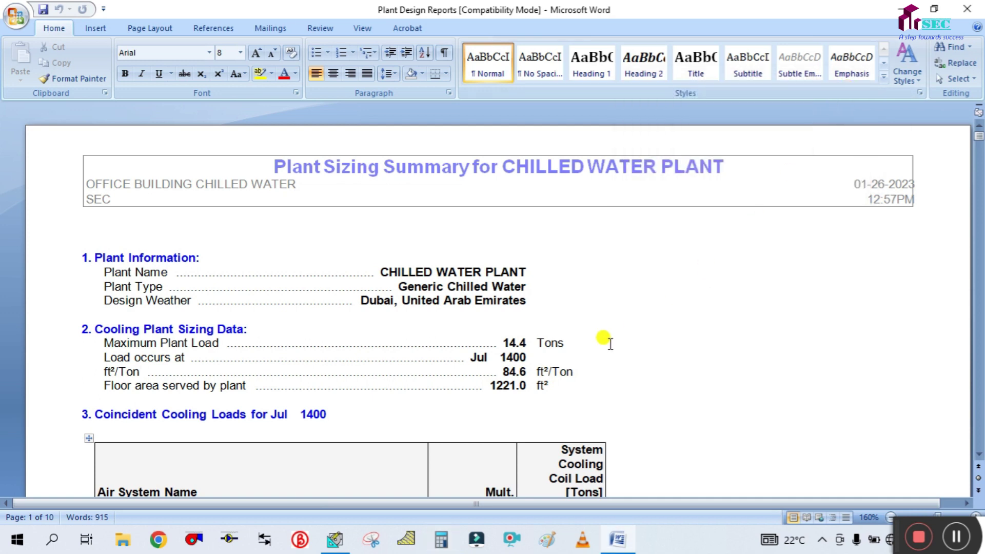
Examine the Coincident Cooling Loads table for the GF-CHILLED WATER air system in the Plant Sizing Summary
scroll(466, 381, down, 1)
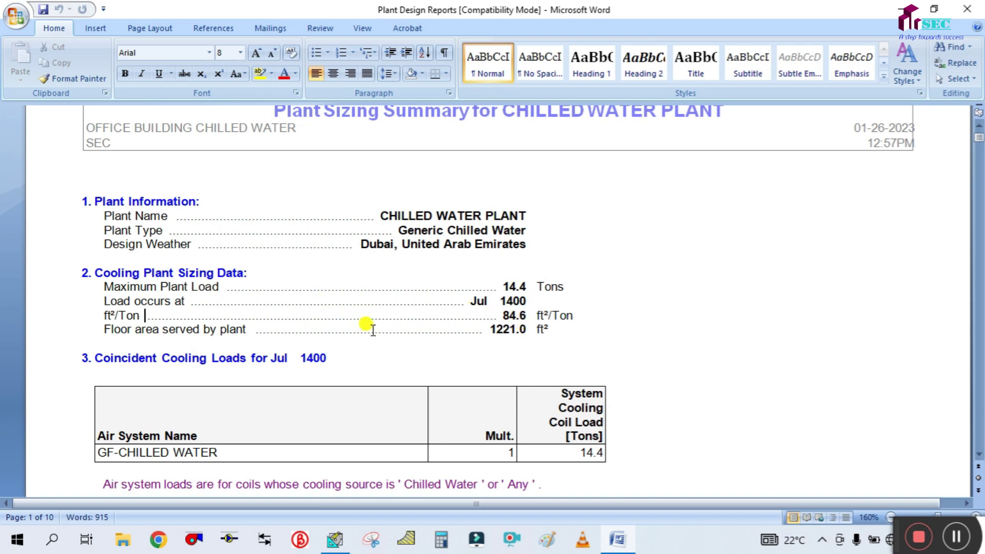
scroll(366, 324, down, 2)
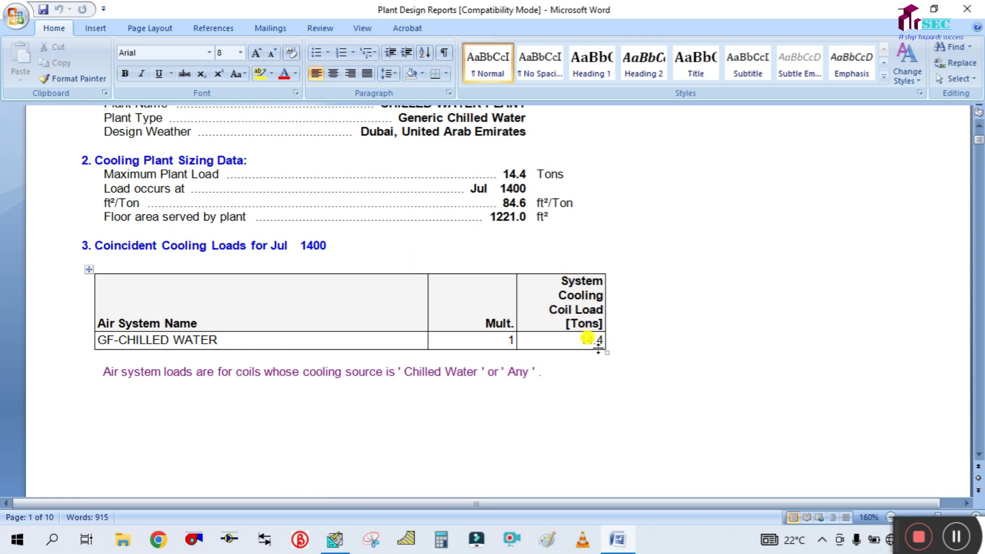
scroll(595, 345, up, 3)
scroll(569, 331, down, 9)
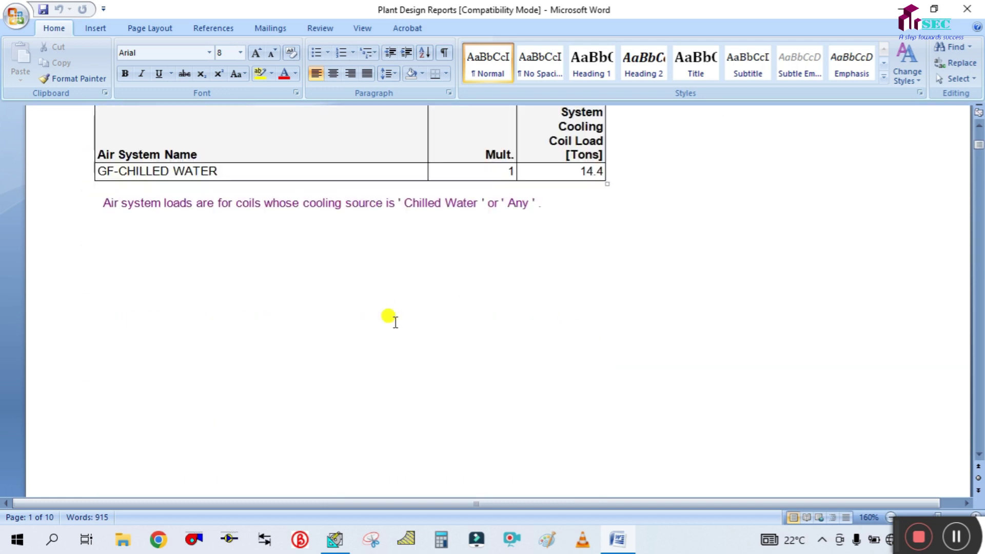
Examine the Hourly Chiller Load Profiles table for January to March, comparing outdoor air temperature and total cooling by hour
scroll(395, 319, down, 6)
scroll(398, 318, up, 2)
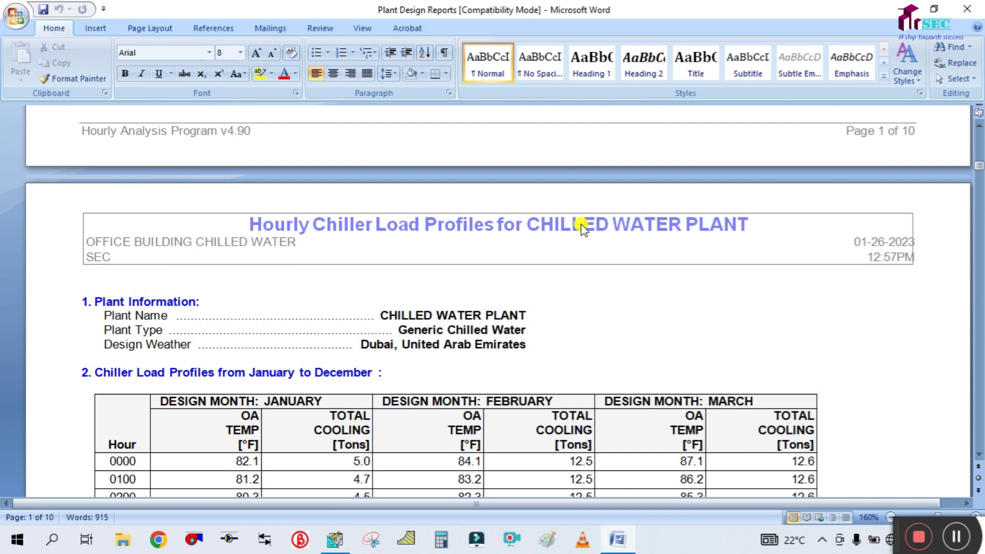
scroll(556, 233, down, 10)
scroll(549, 231, up, 9)
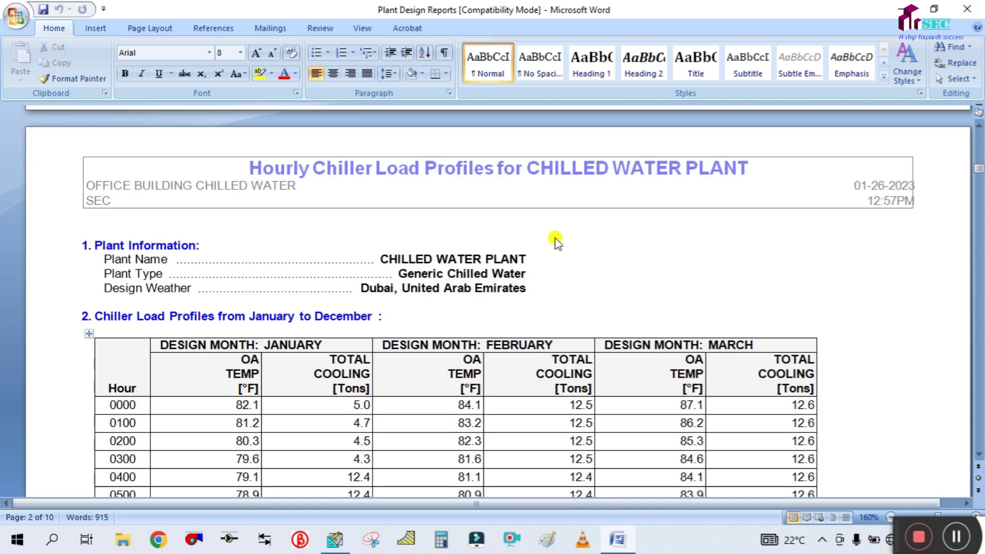
scroll(306, 313, down, 3)
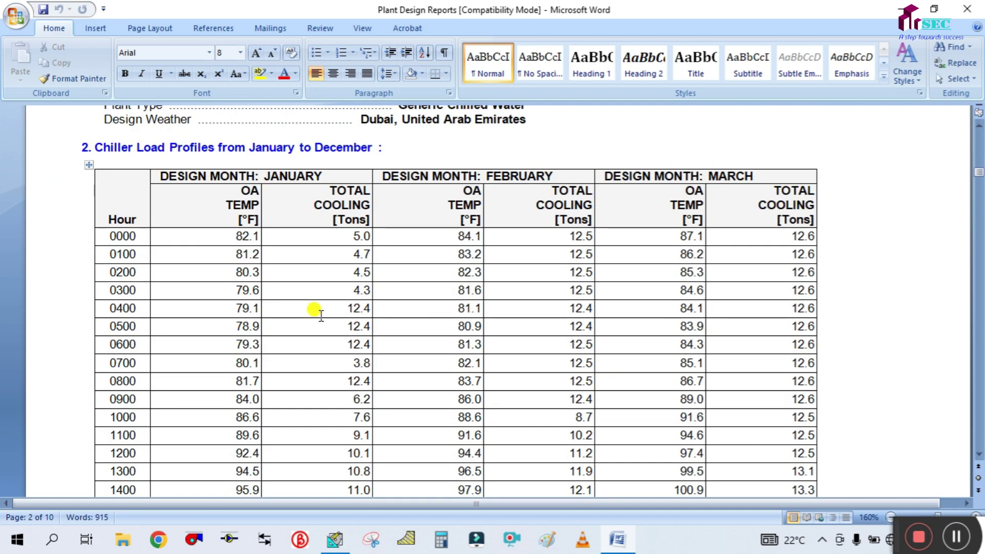
scroll(314, 310, up, 1)
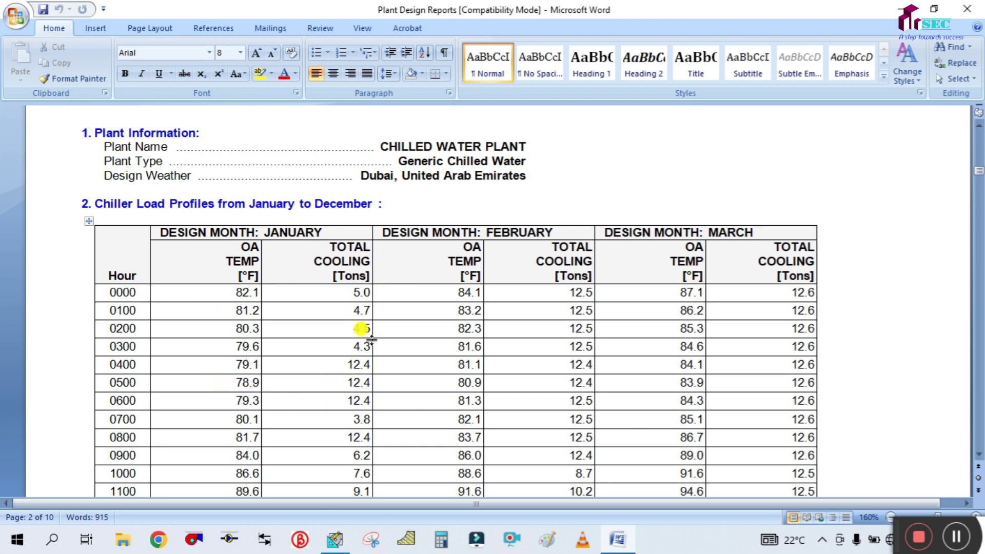
scroll(372, 338, up, 5)
scroll(374, 341, down, 3)
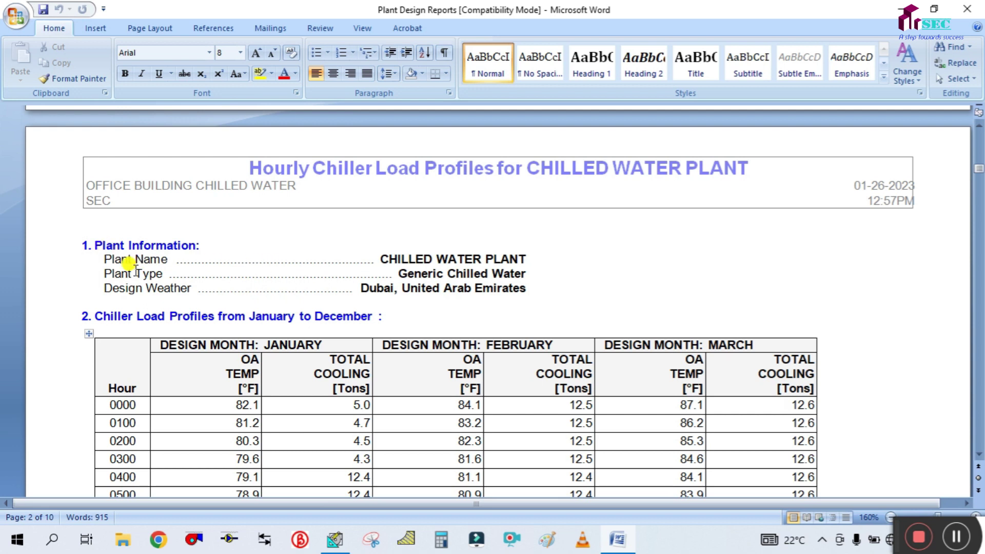
Review the hourly chiller load tables for April through December, including their Total Ton-hrs rows
scroll(231, 287, down, 15)
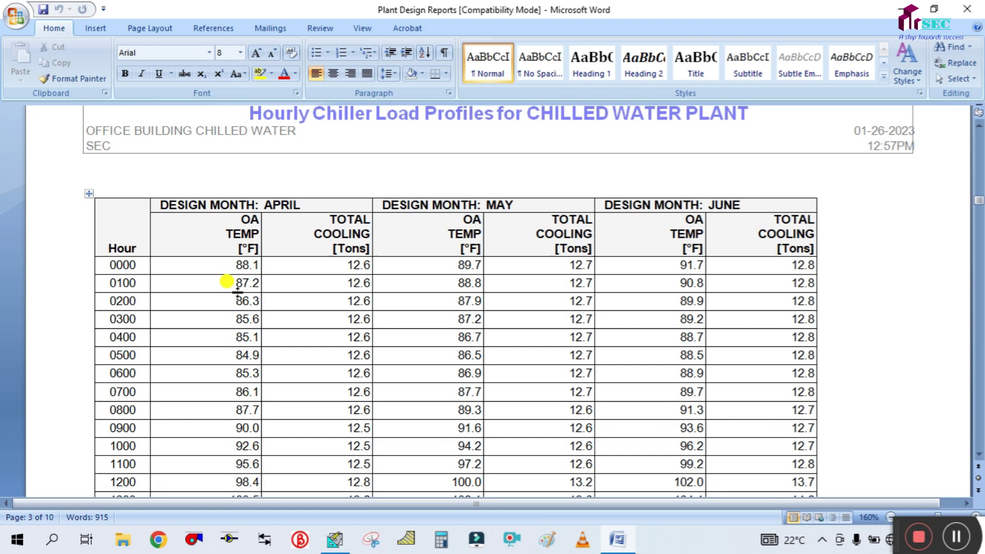
scroll(226, 282, down, 2)
scroll(226, 281, down, 14)
scroll(231, 285, up, 6)
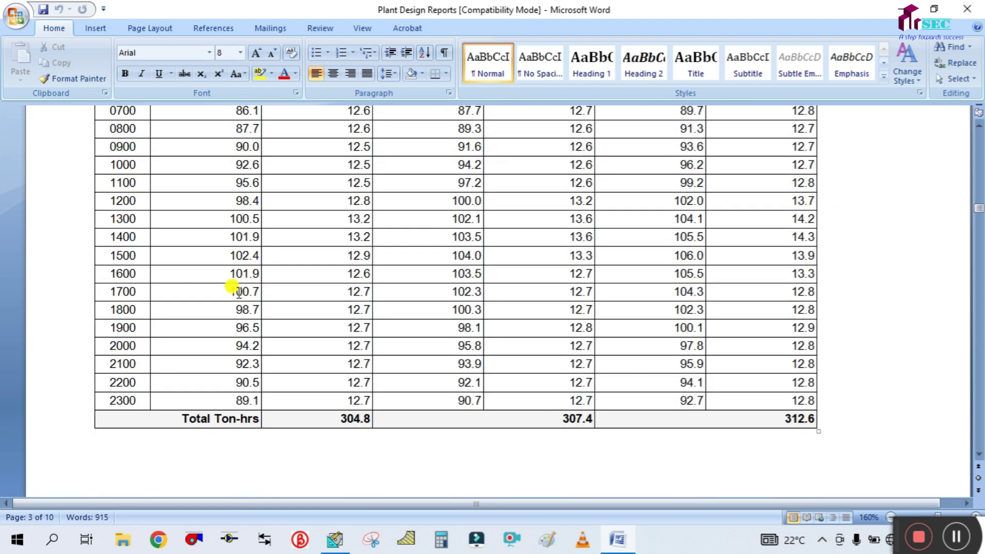
scroll(232, 287, down, 20)
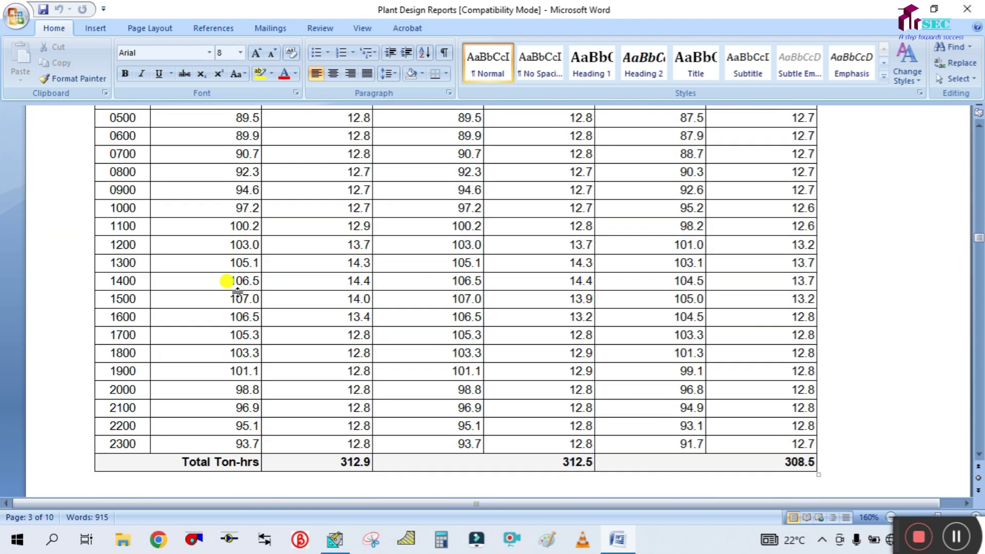
scroll(232, 288, down, 12)
scroll(230, 286, up, 12)
Examine the January Chiller Design Day Loads graph, reading chiller load in tons against hour of day
scroll(237, 290, down, 10)
scroll(430, 322, up, 3)
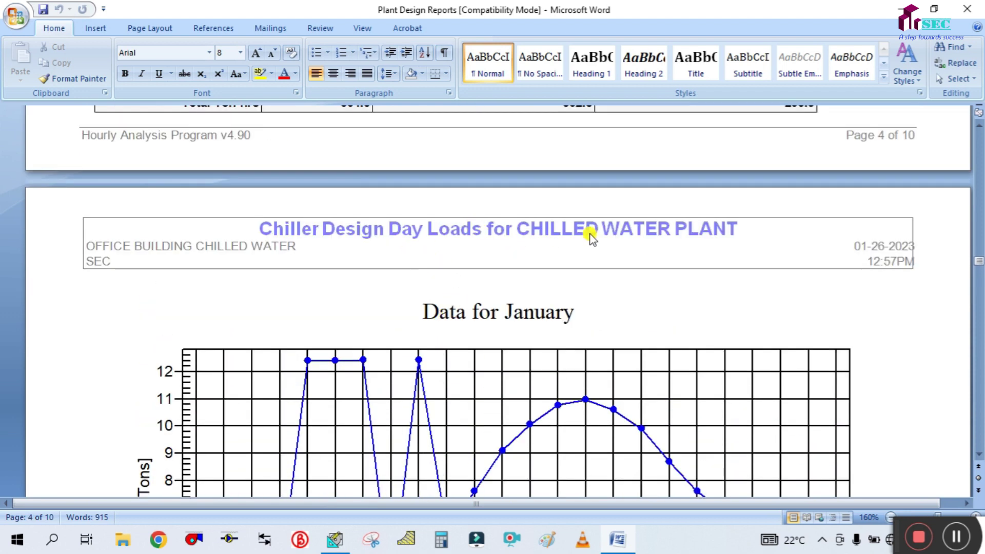
scroll(601, 240, down, 1)
scroll(601, 241, down, 3)
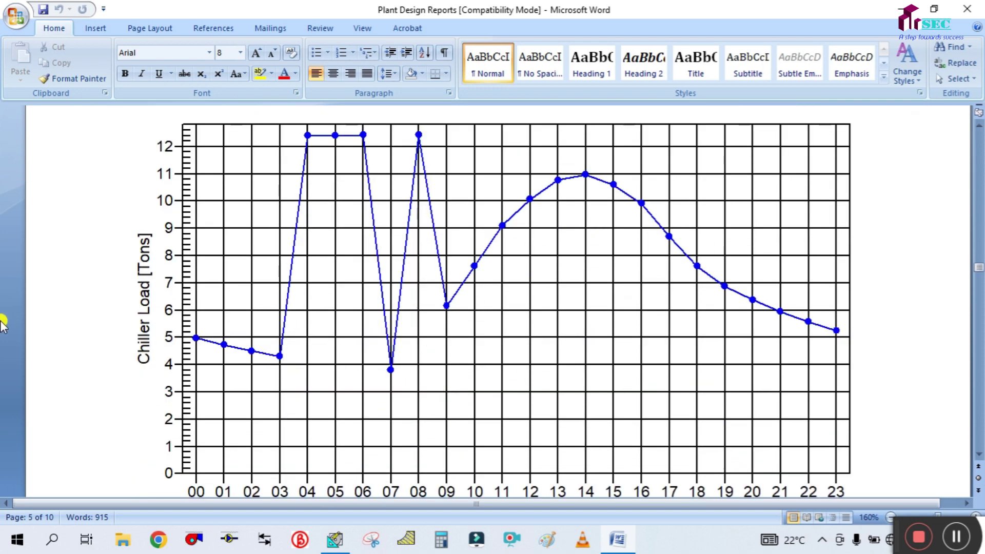
scroll(301, 318, up, 4)
scroll(302, 313, down, 3)
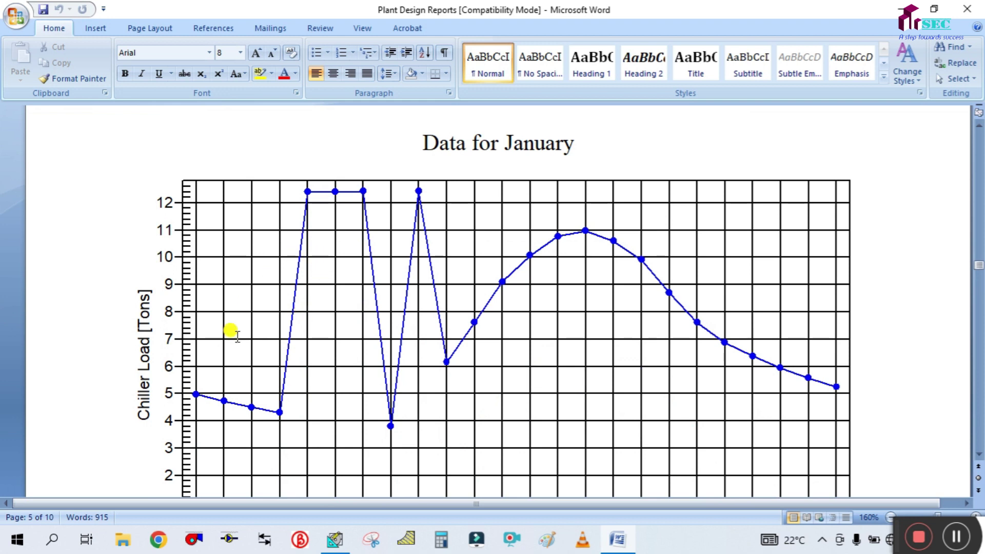
scroll(204, 402, down, 2)
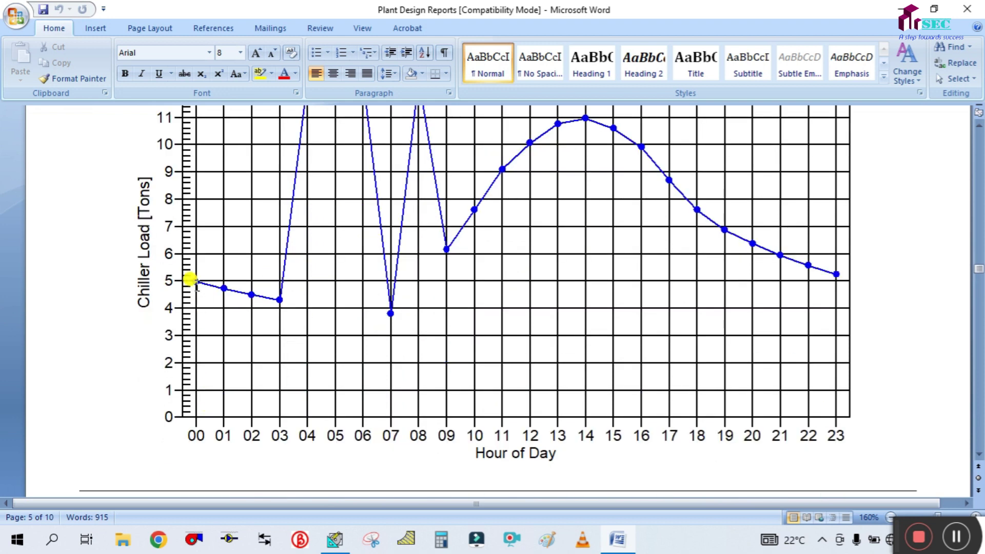
scroll(179, 304, up, 4)
scroll(179, 305, down, 2)
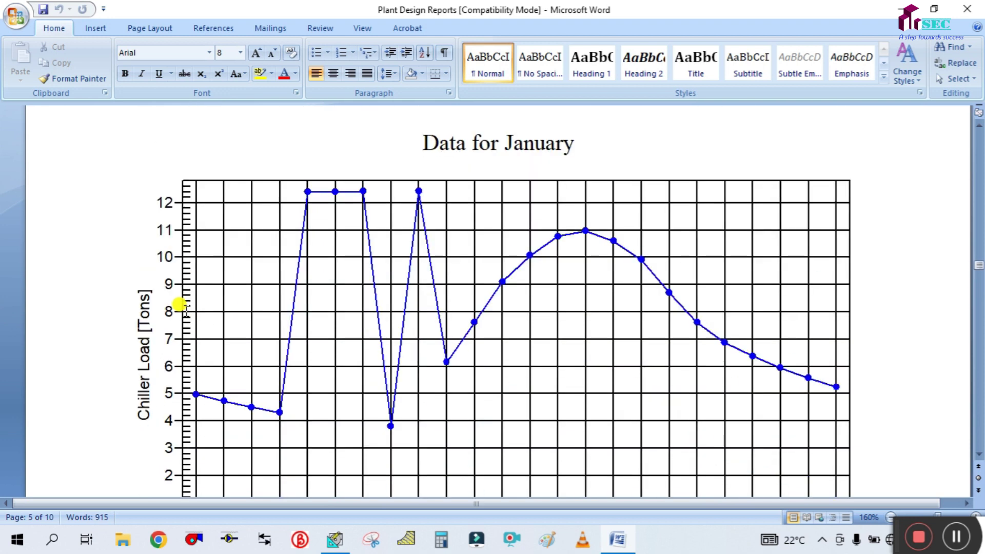
scroll(179, 304, down, 2)
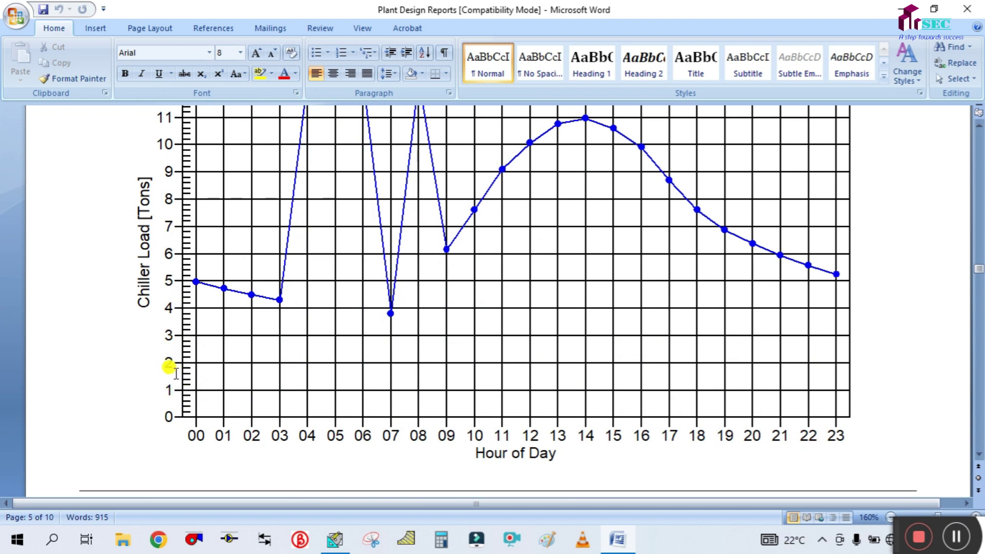
scroll(176, 373, up, 1)
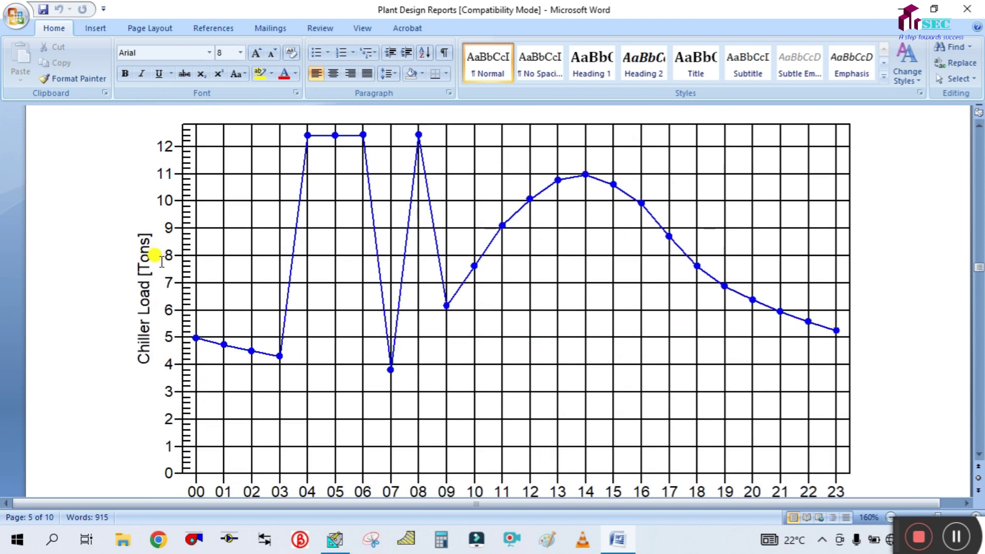
scroll(154, 254, down, 1)
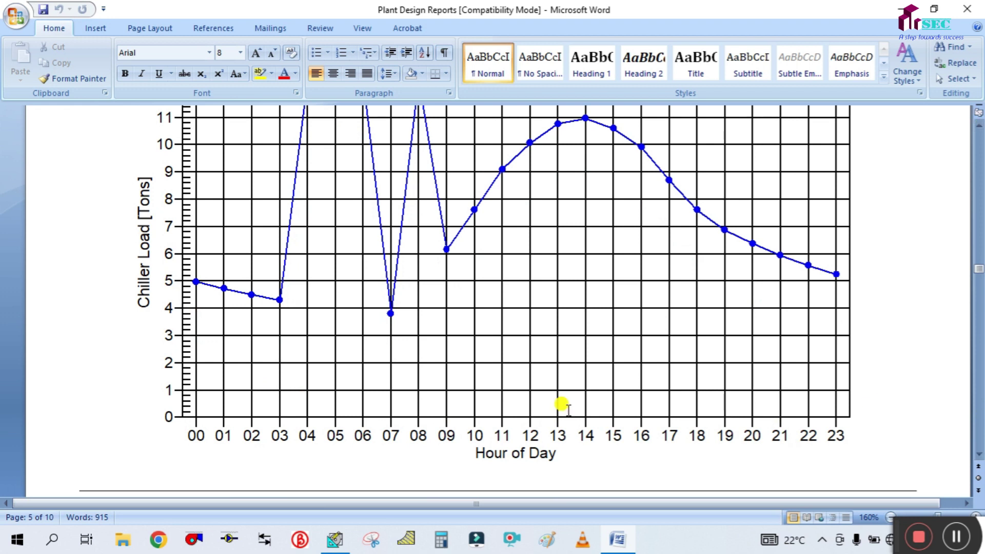
scroll(275, 434, up, 3)
scroll(278, 433, down, 4)
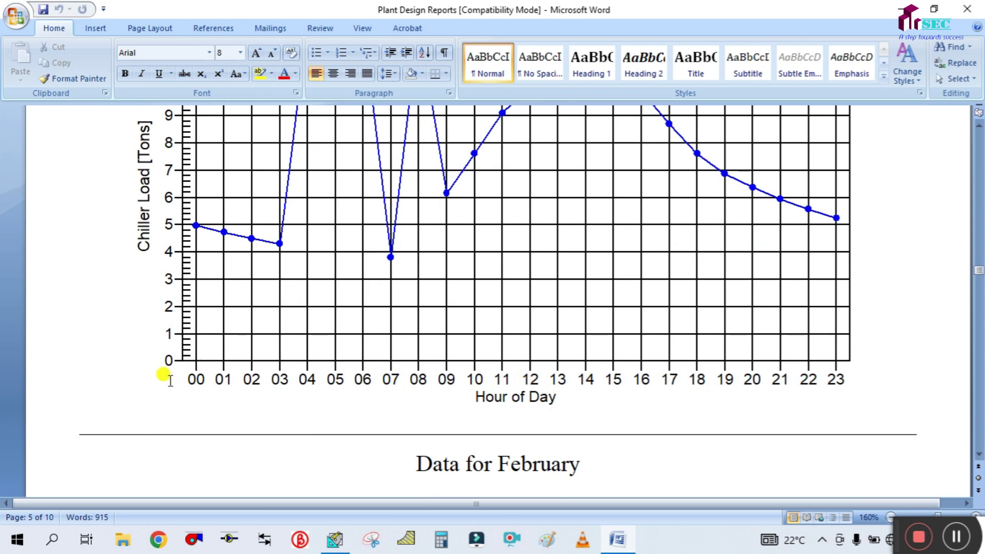
Trace the hourly load curve on the January chiller graph from hour 00 to 23, comparing its low points and peaks
click(220, 374)
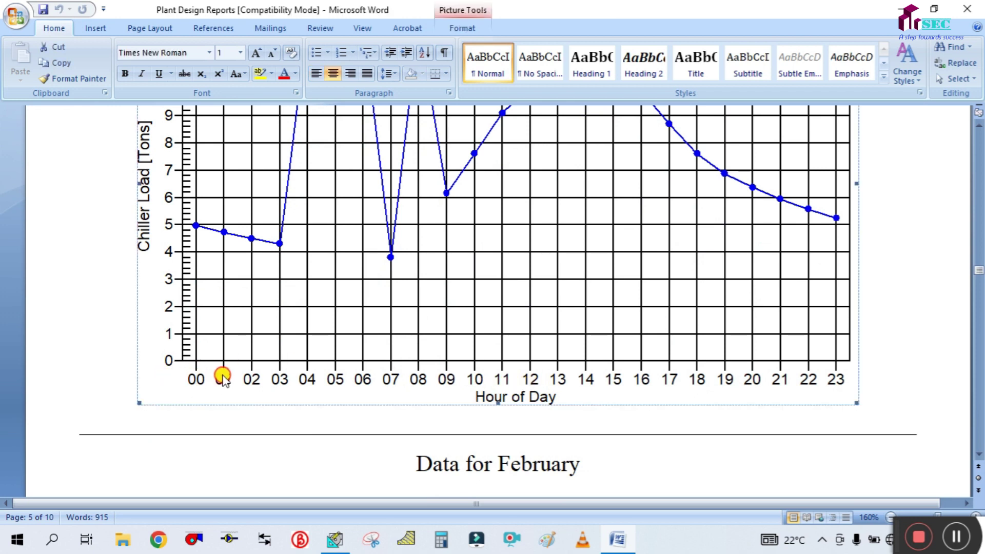
click(229, 405)
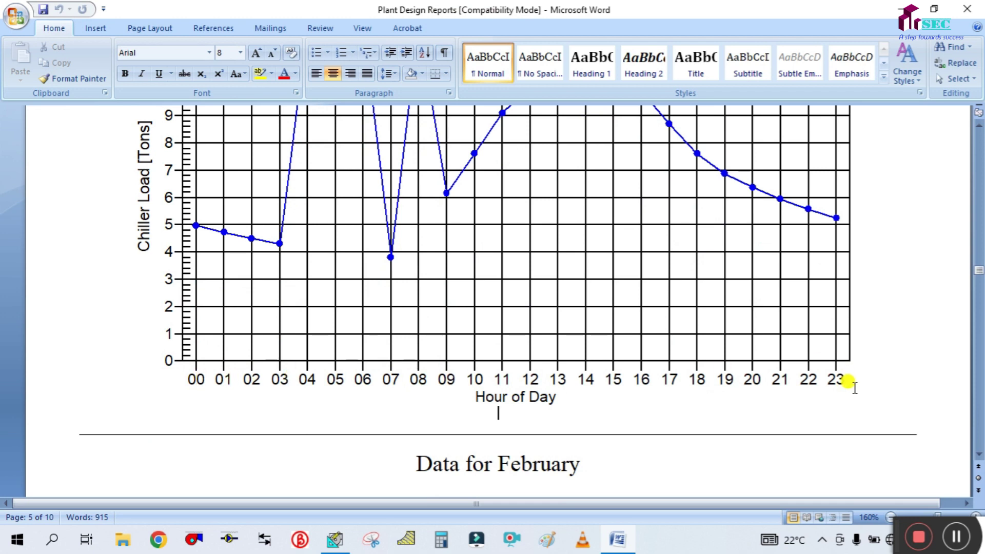
scroll(846, 382, up, 2)
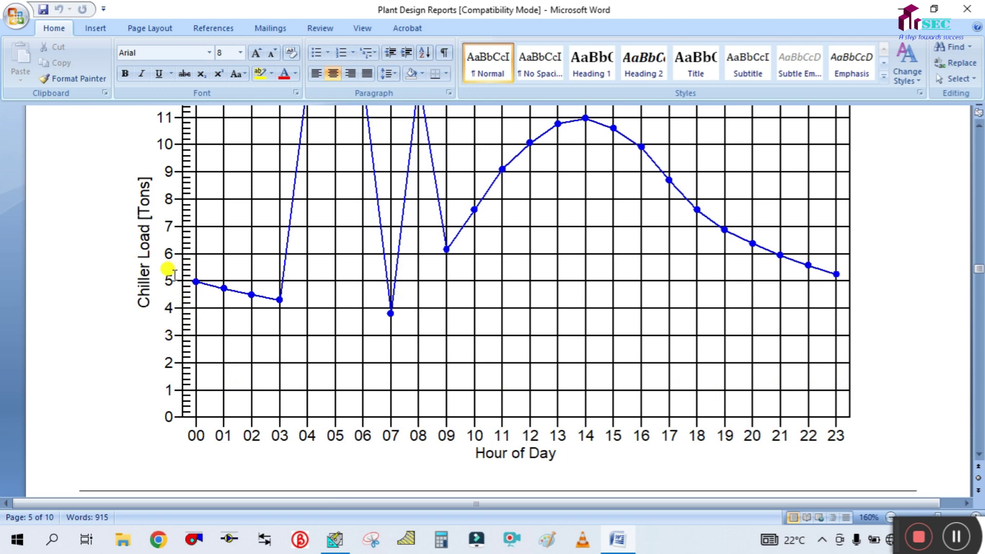
scroll(171, 280, up, 2)
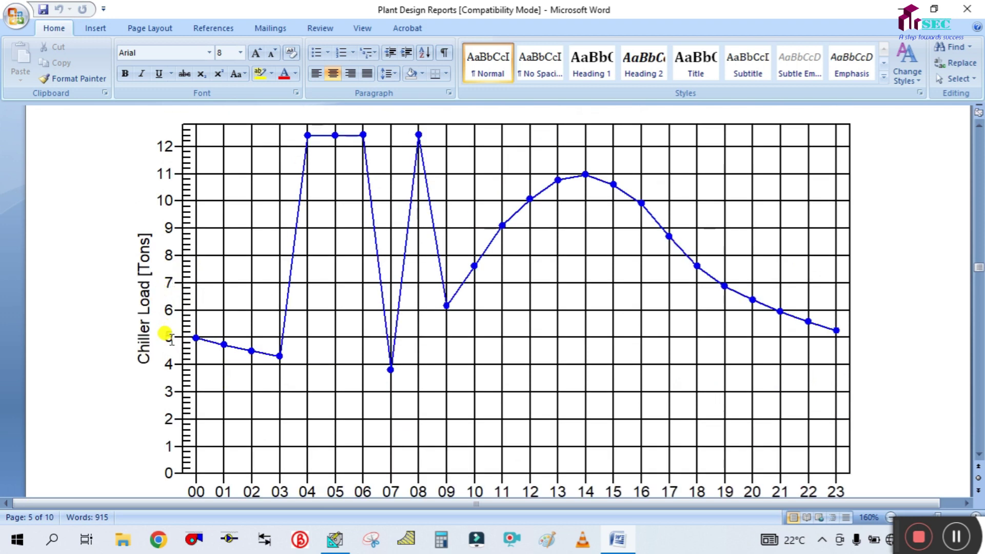
scroll(190, 337, down, 2)
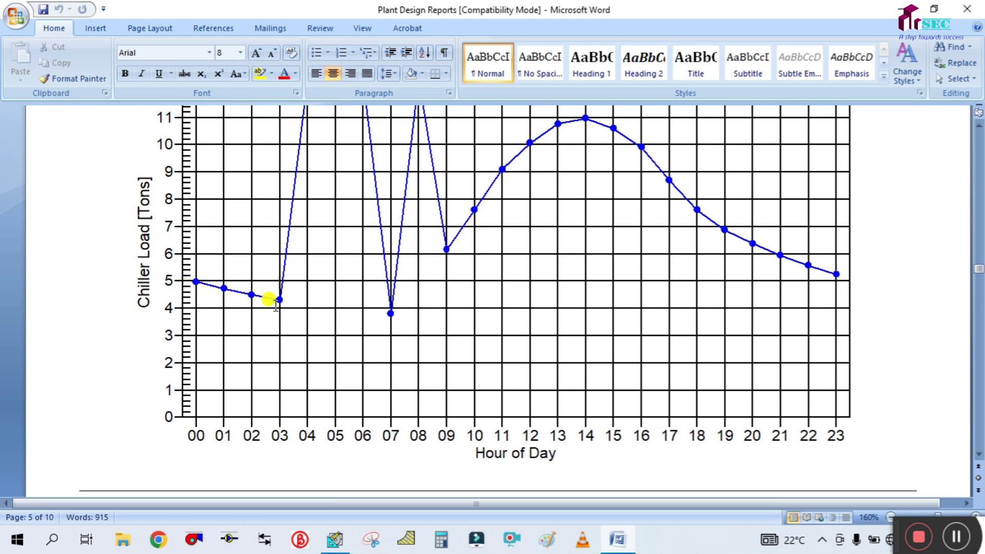
scroll(272, 303, up, 2)
scroll(272, 303, down, 2)
scroll(303, 425, up, 2)
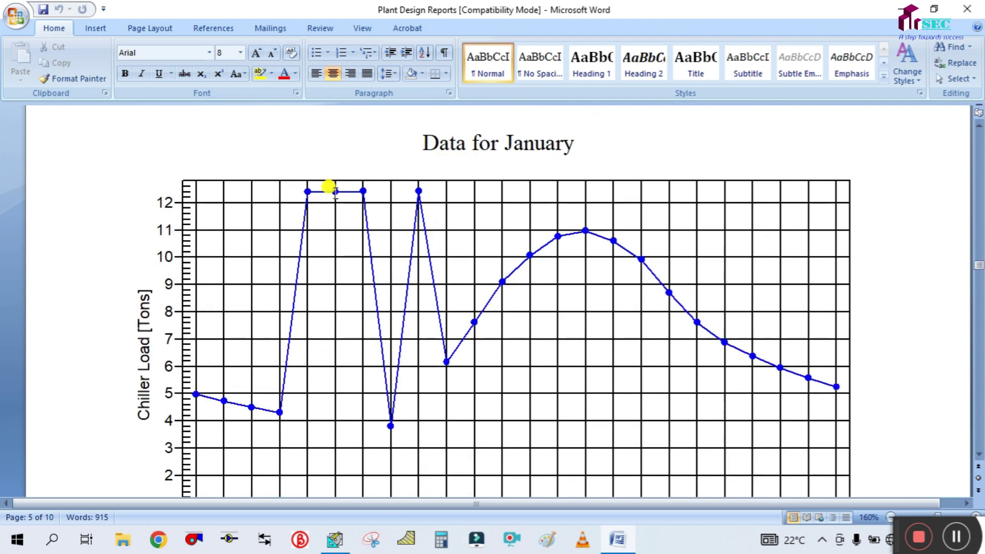
scroll(363, 193, down, 4)
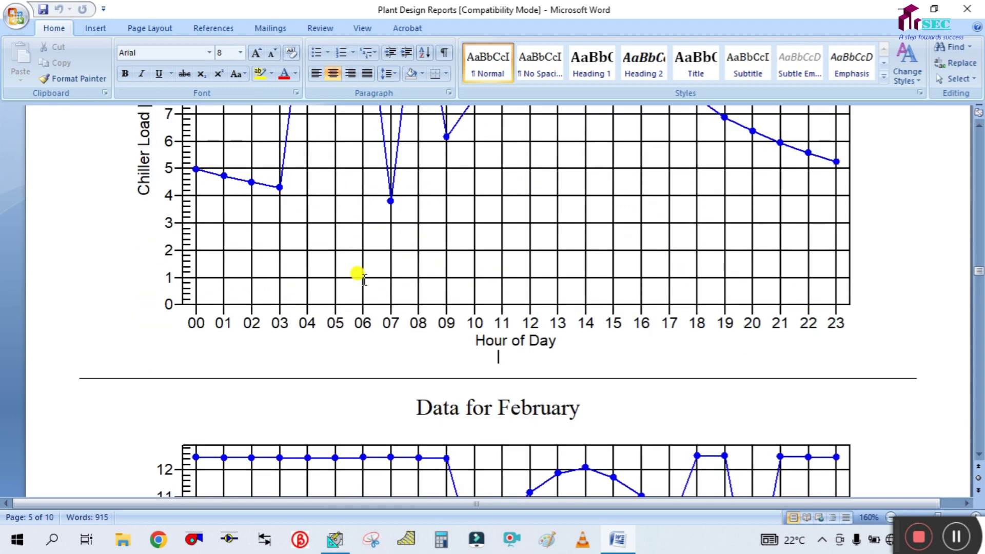
scroll(363, 303, up, 2)
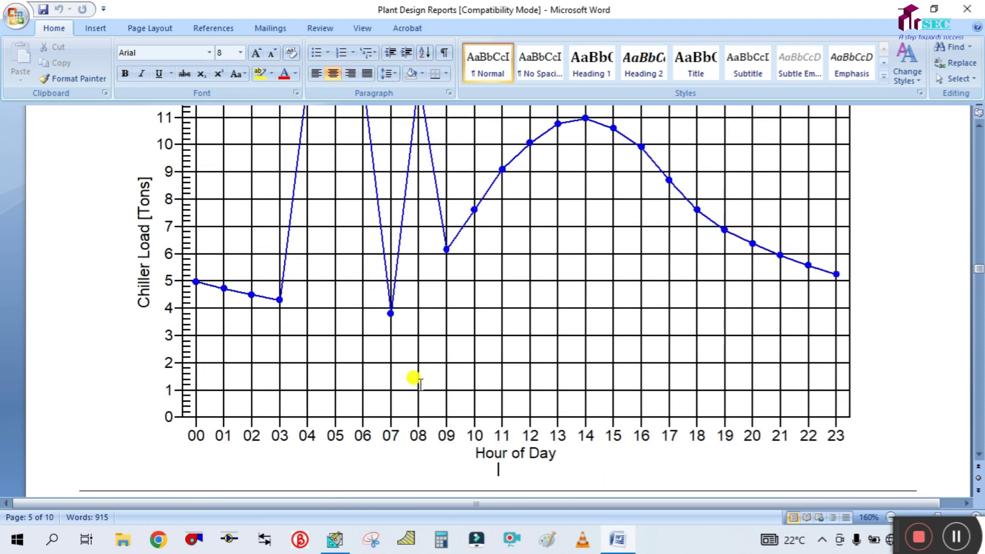
Review the Chiller Design Day Loads graphs for the remaining months, from February through the end of the report
scroll(446, 385, down, 5)
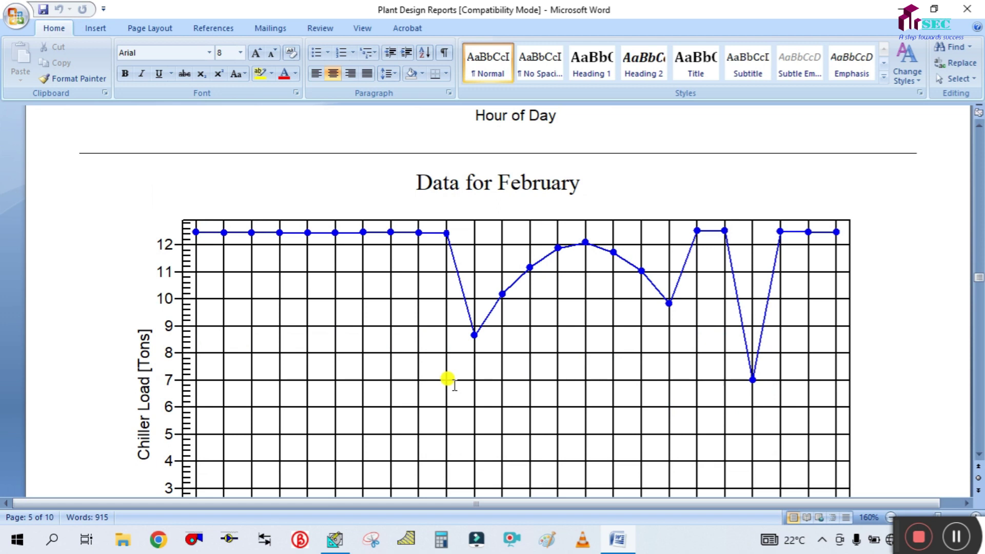
scroll(447, 380, down, 2)
scroll(447, 379, down, 4)
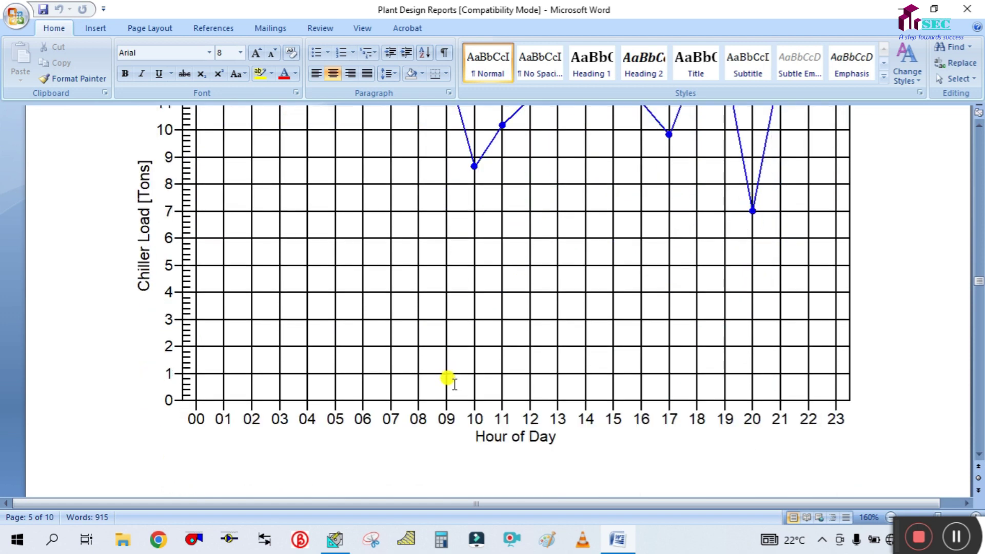
scroll(451, 380, up, 10)
scroll(451, 375, down, 20)
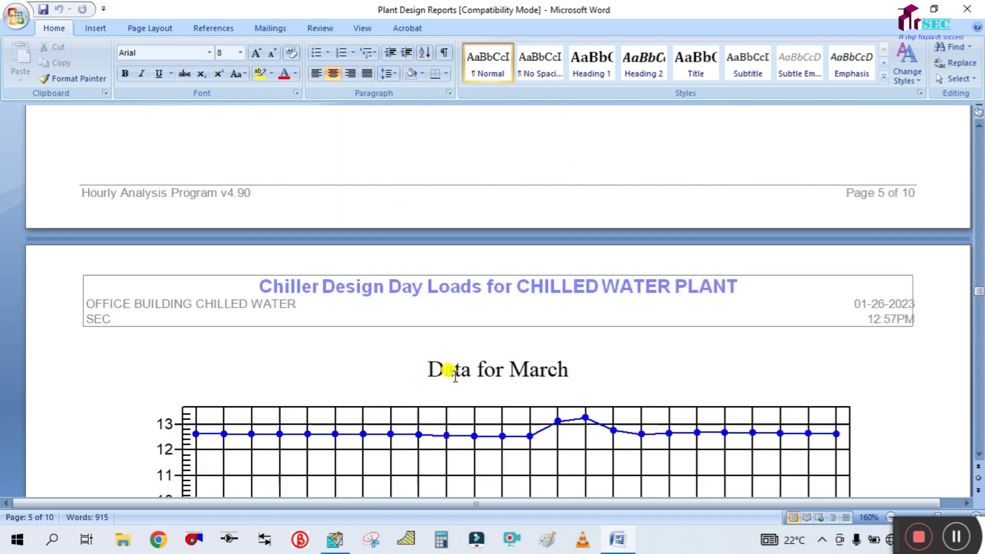
scroll(455, 374, down, 20)
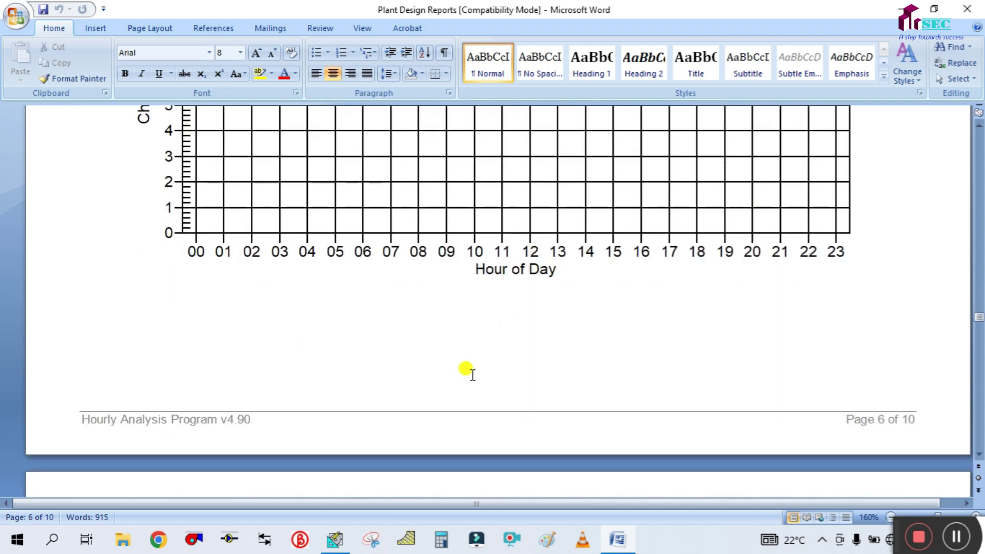
scroll(467, 369, down, 11)
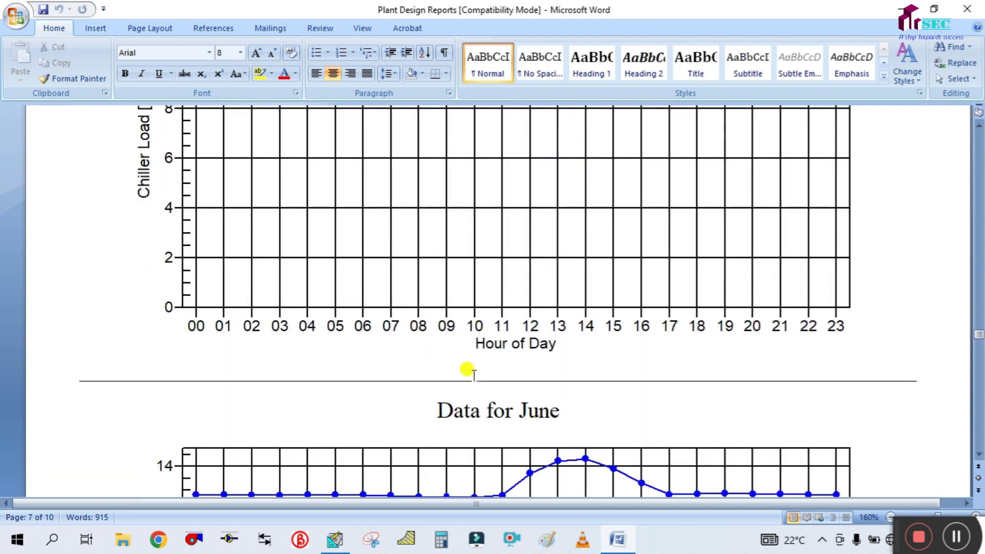
scroll(466, 369, up, 3)
scroll(474, 374, down, 20)
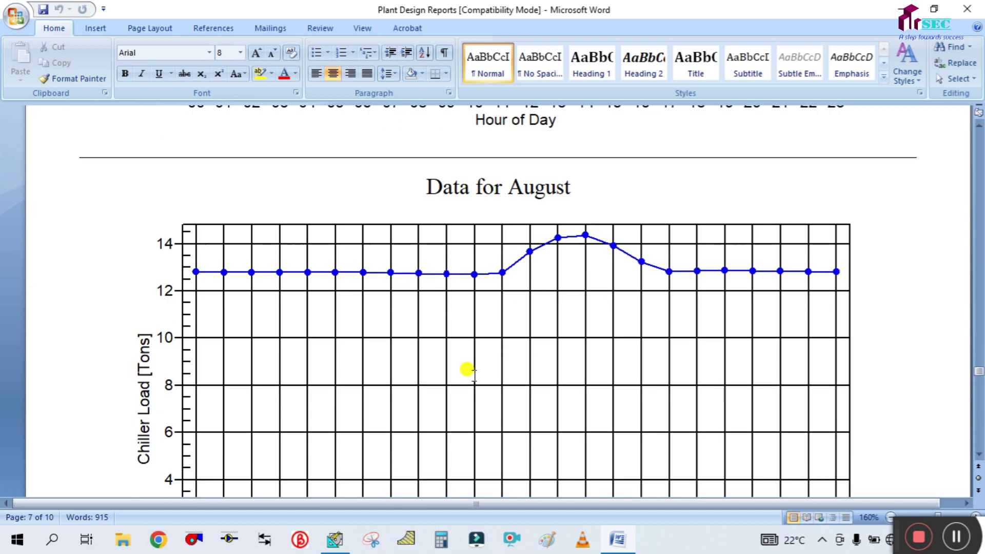
scroll(473, 375, down, 20)
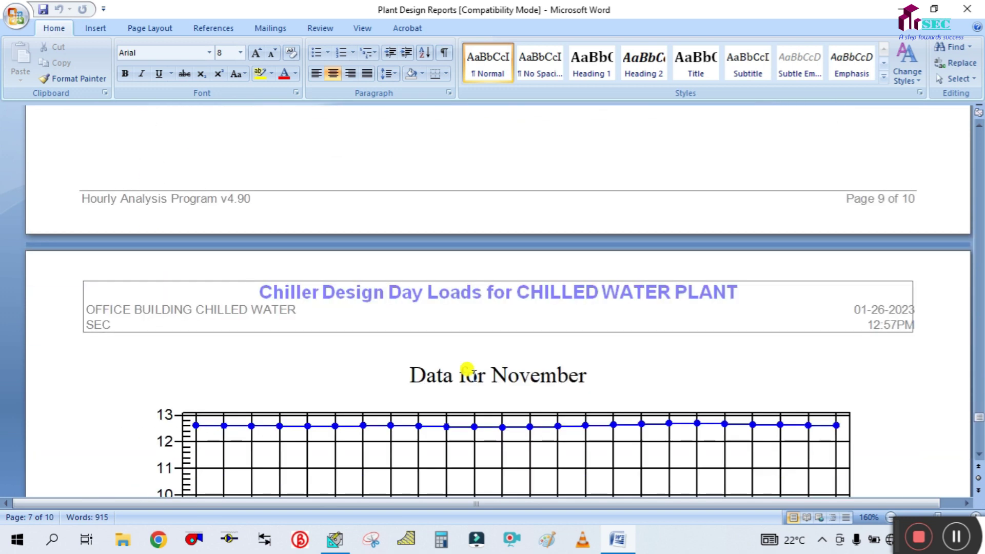
scroll(474, 376, down, 12)
Return to the Plant Sizing Summary for CHILLED WATER PLANT at the beginning of the report
scroll(468, 371, up, 20)
scroll(471, 371, up, 20)
scroll(471, 371, up, 20)
scroll(470, 370, up, 20)
scroll(471, 370, up, 20)
scroll(472, 370, up, 20)
scroll(477, 375, up, 10)
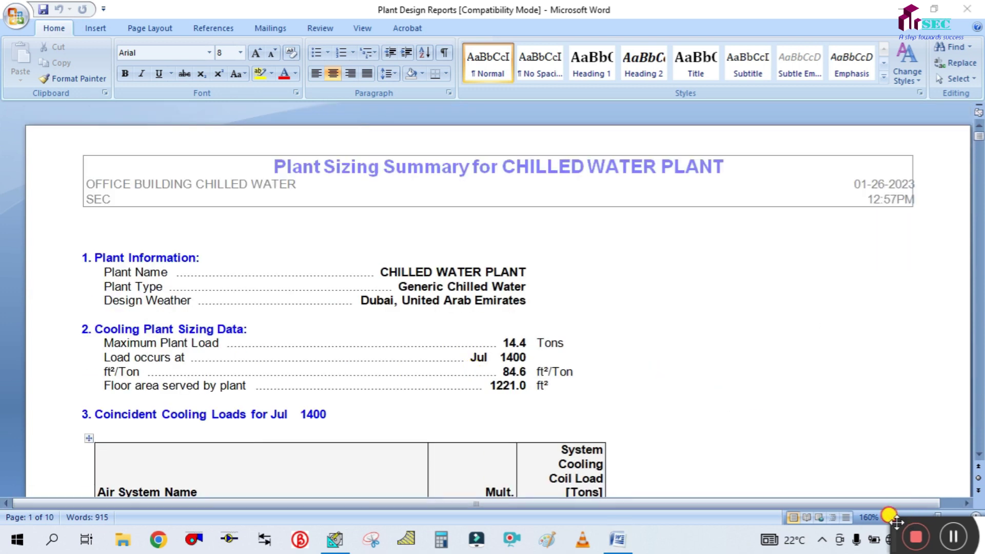
drag(900, 521, 936, 500)
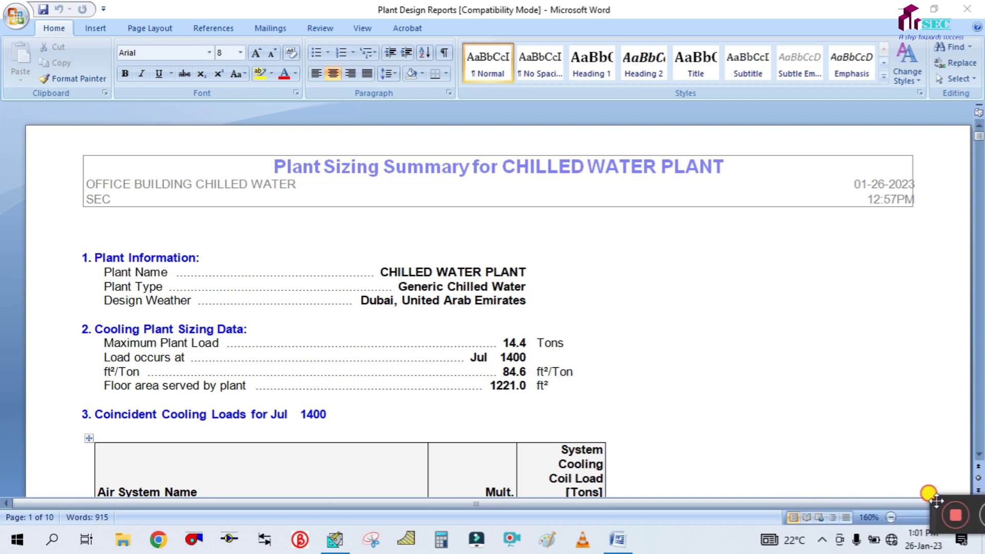